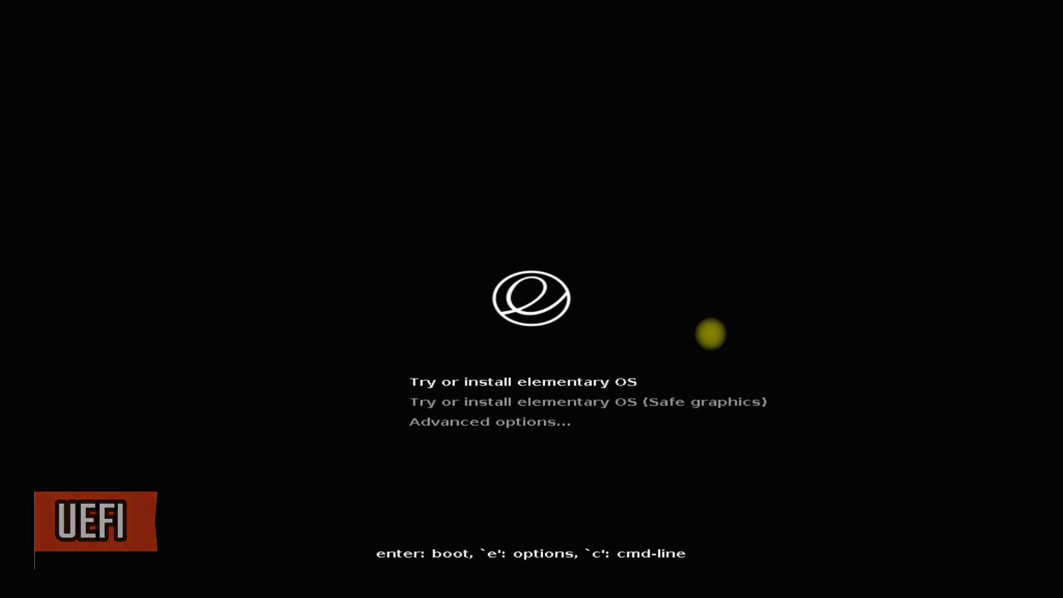
Step: Boot the live installer, choose English and the English (US) keyboard, then pick Custom Install (Advanced)
{"action": "key", "text": "Return"}
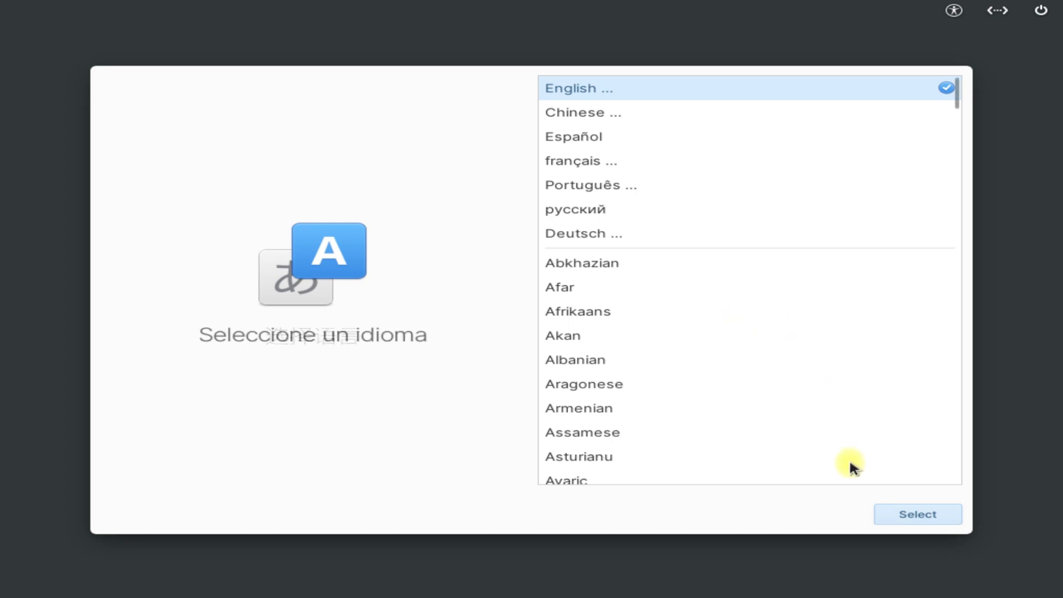
{"action": "left_click", "coordinate": [910, 516]}
{"action": "left_click", "coordinate": [910, 515]}
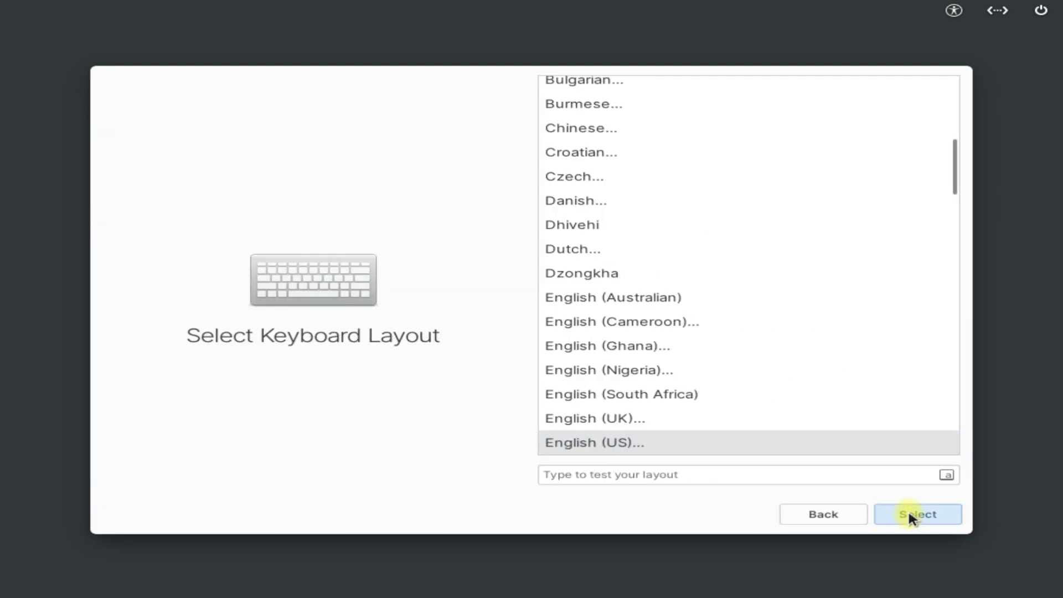
{"action": "left_click", "coordinate": [910, 515]}
{"action": "left_click", "coordinate": [909, 515]}
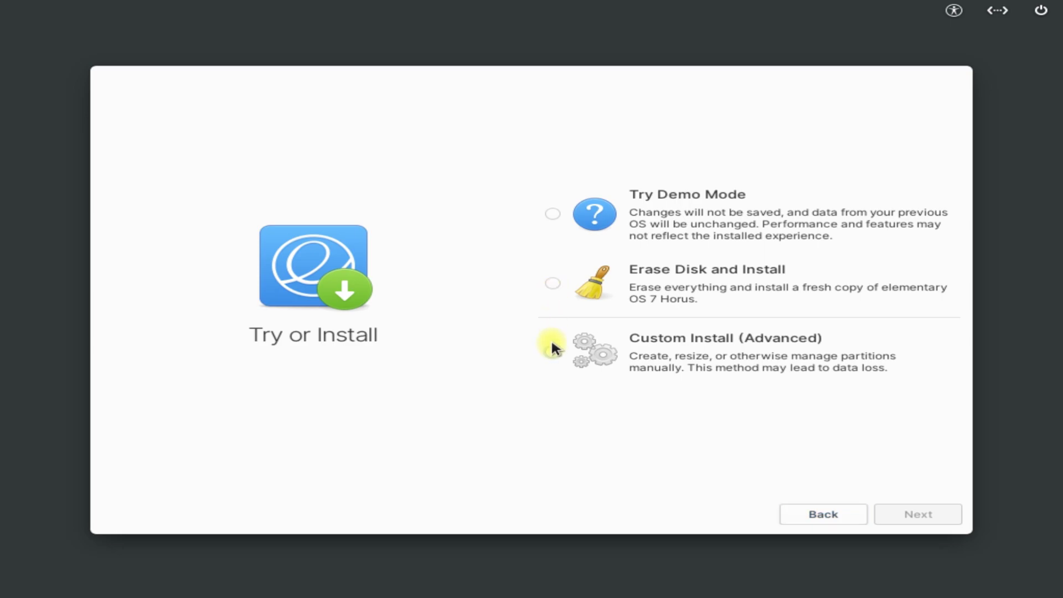
{"action": "left_click", "coordinate": [553, 352]}
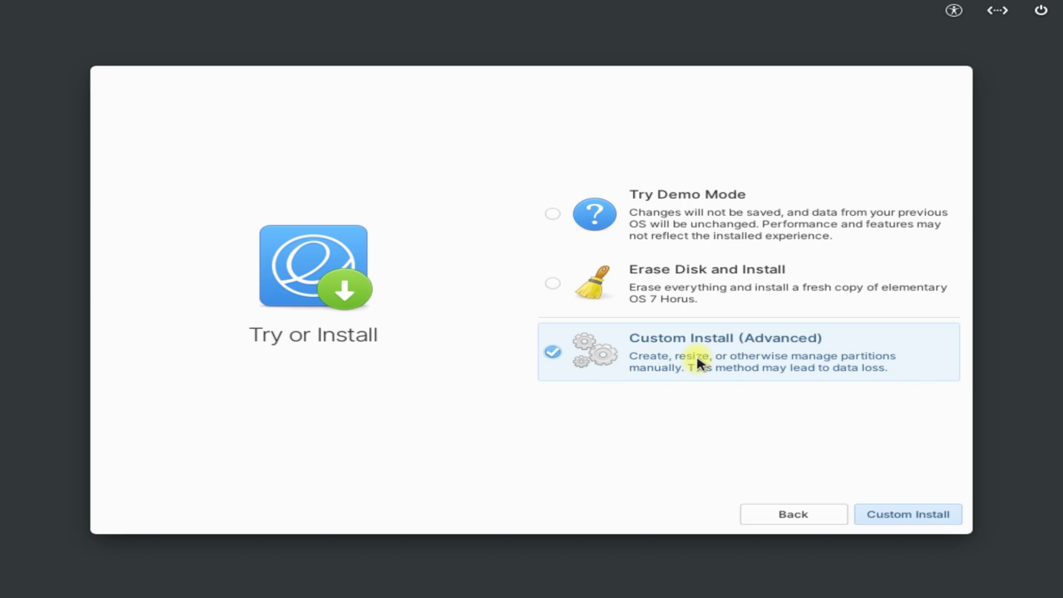
Step: Continue to custom partitioning and create a new gpt partition table on /dev/sda in GParted
{"action": "left_click", "coordinate": [956, 527]}
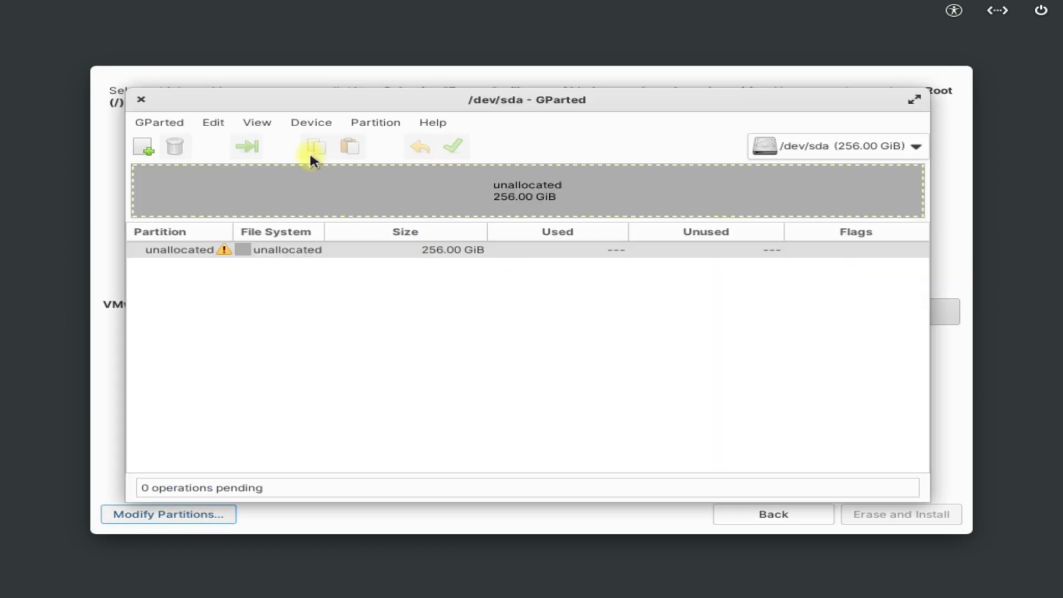
{"action": "left_click", "coordinate": [356, 123]}
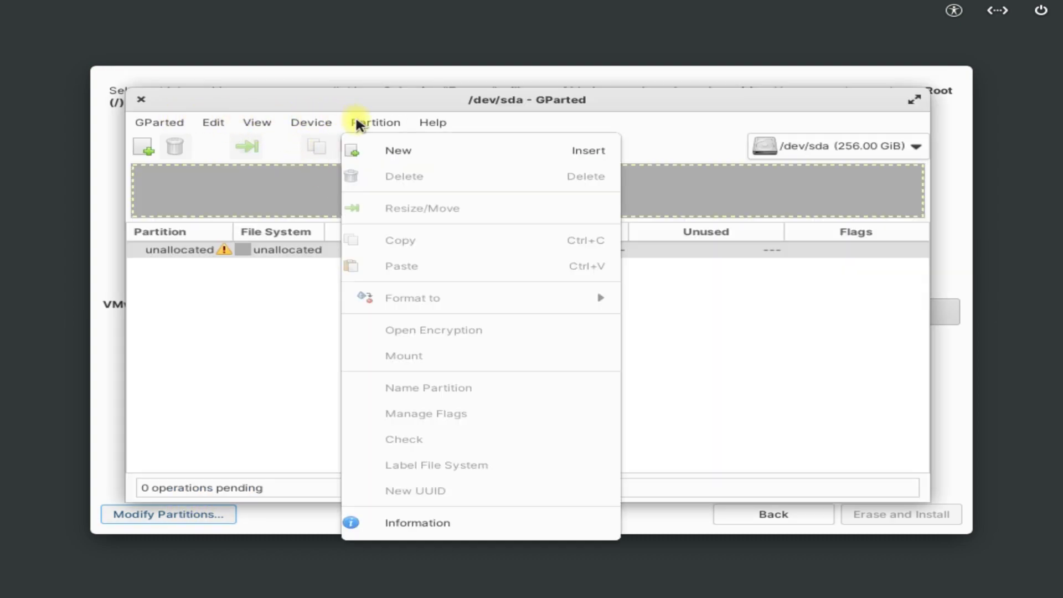
{"action": "mouse_move", "coordinate": [304, 123]}
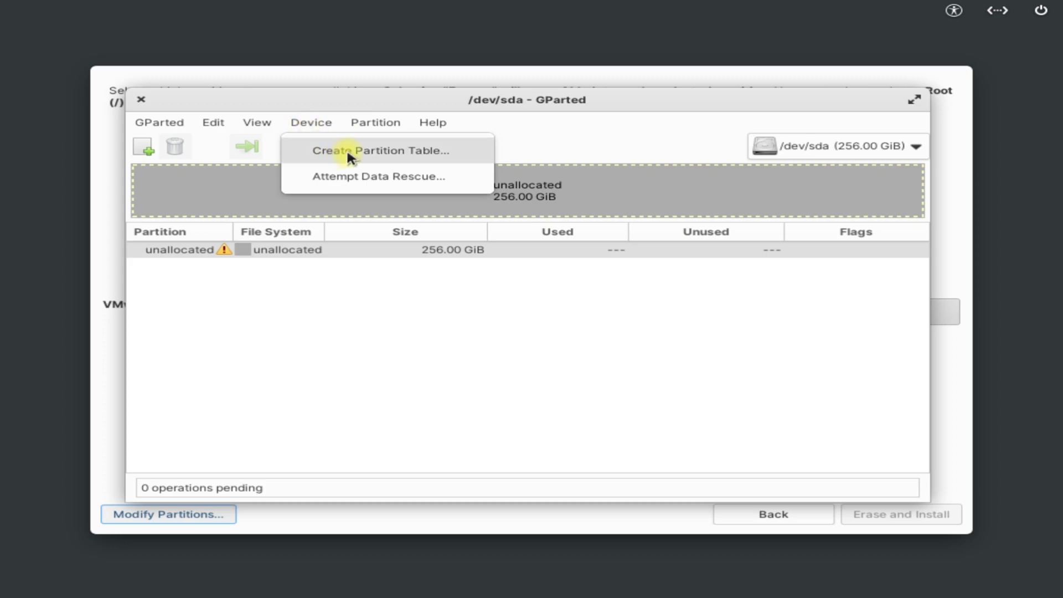
{"action": "left_click", "coordinate": [366, 154]}
{"action": "left_click", "coordinate": [585, 323]}
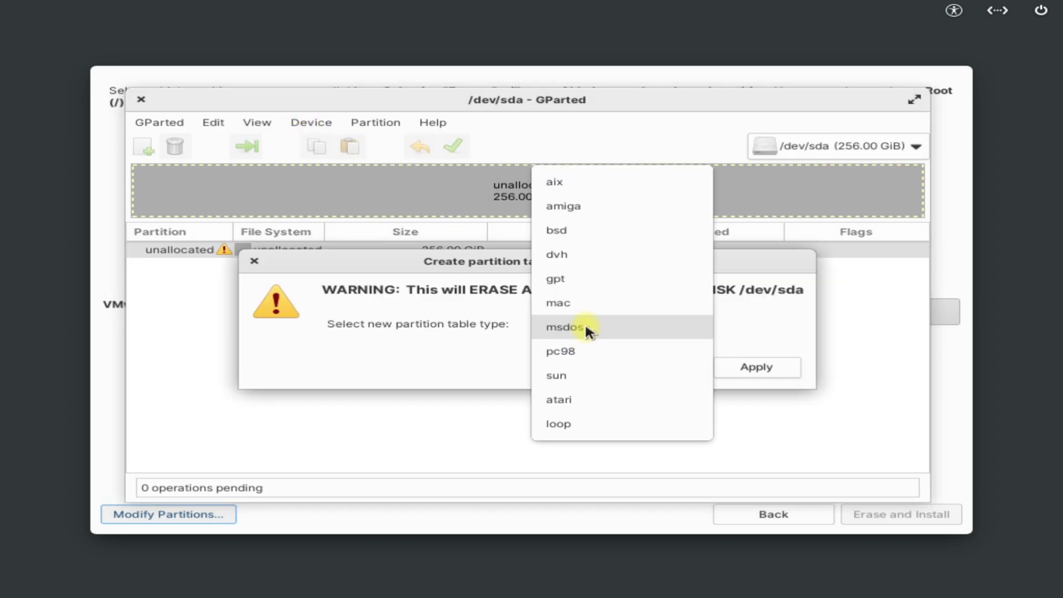
{"action": "left_click", "coordinate": [581, 277]}
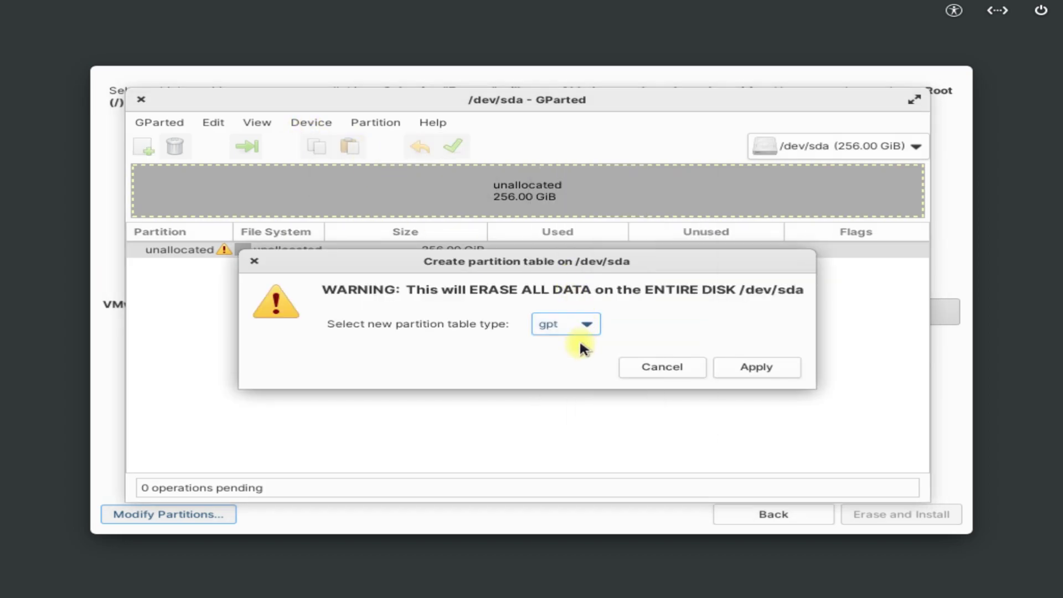
{"action": "left_click", "coordinate": [743, 368]}
Step: Add a 1024 MiB unformatted primary partition at the start of /dev/sda
{"action": "left_click", "coordinate": [347, 121]}
{"action": "left_click", "coordinate": [370, 142]}
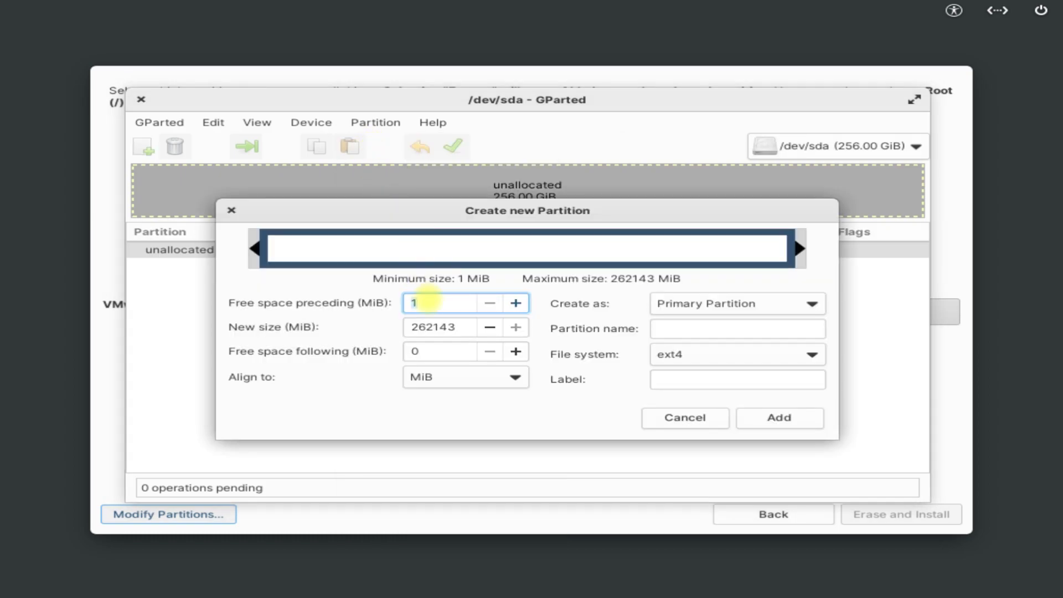
{"action": "key", "text": "Tab"}
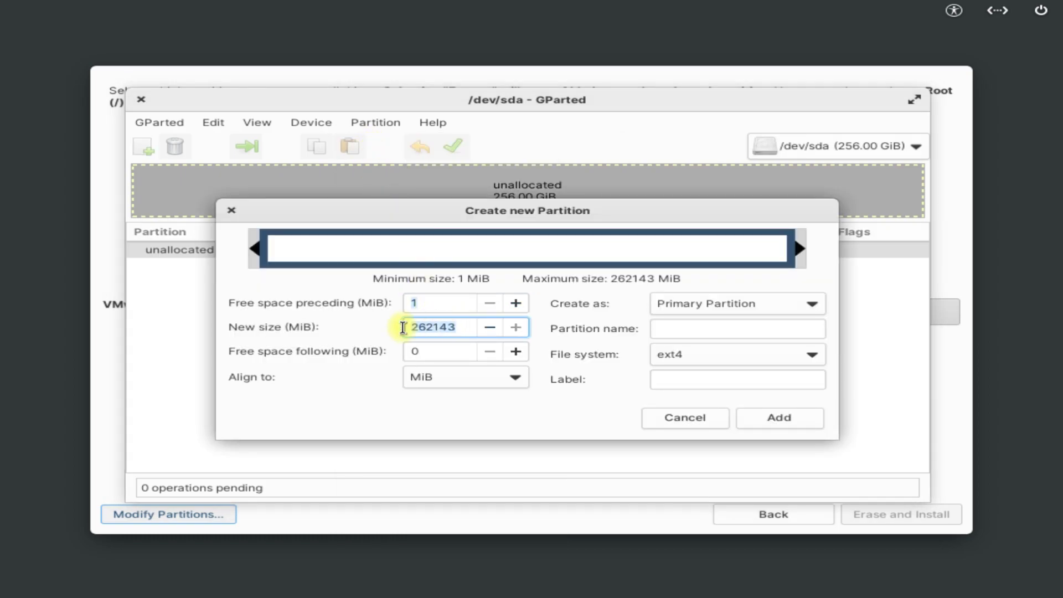
{"action": "type", "text": "24"}
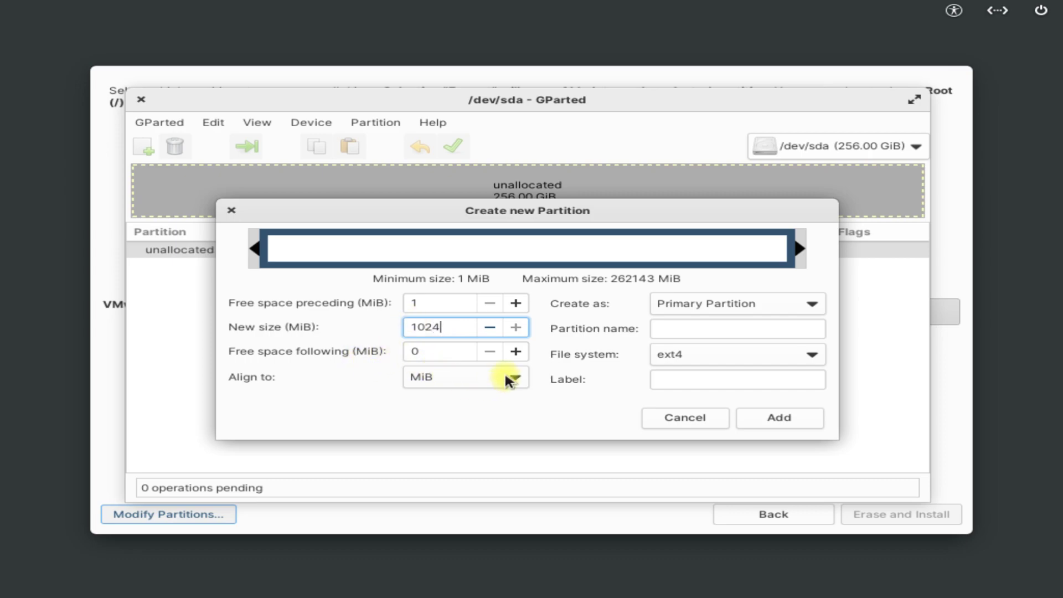
{"action": "left_click", "coordinate": [712, 303]}
{"action": "left_click", "coordinate": [711, 304]}
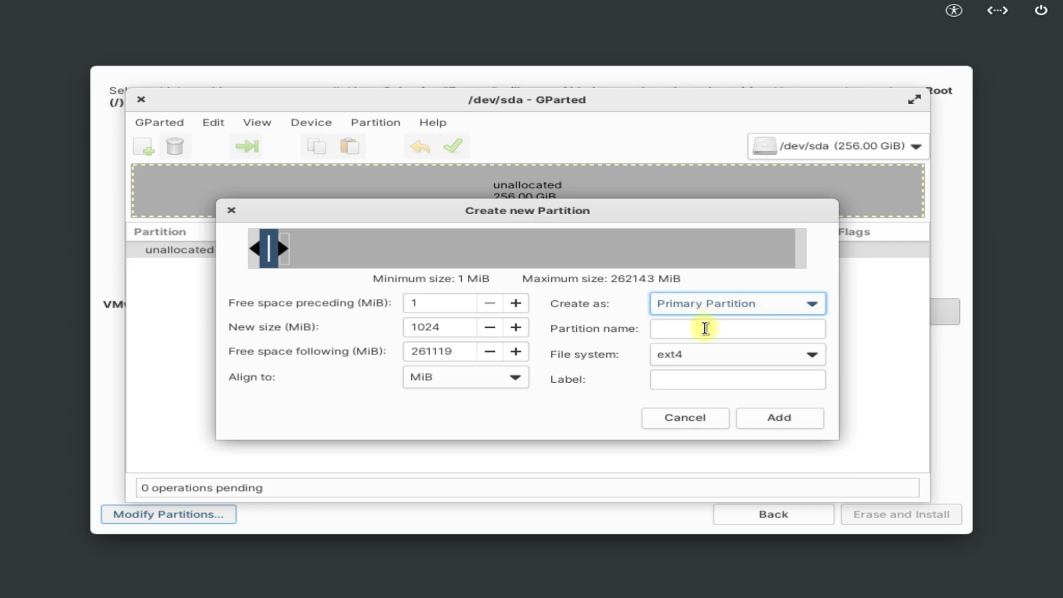
{"action": "left_click", "coordinate": [695, 354]}
{"action": "scroll", "coordinate": [704, 474], "scroll_direction": "down", "scroll_amount": 5}
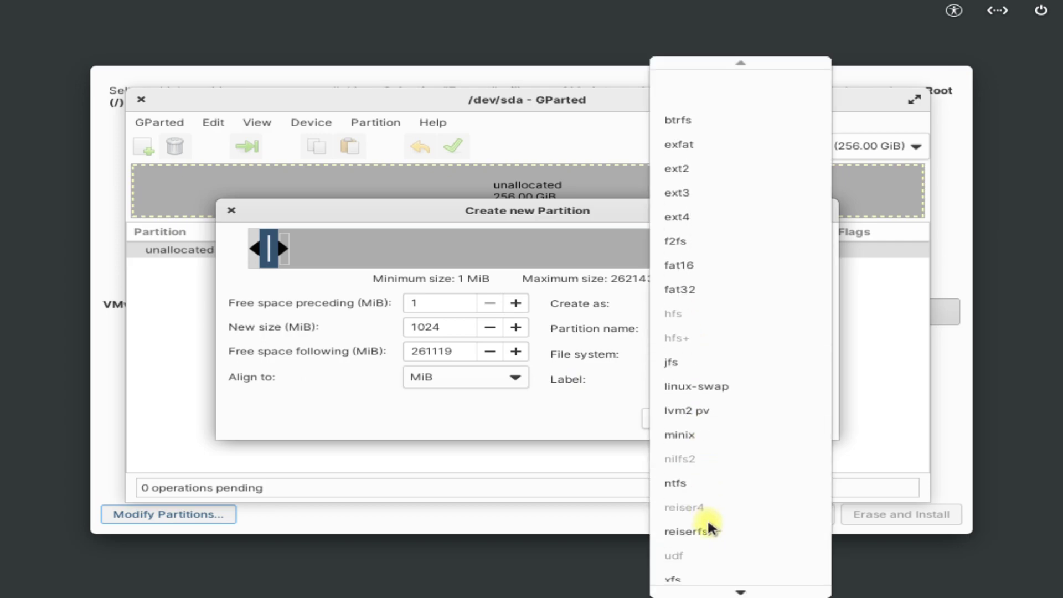
{"action": "left_click", "coordinate": [704, 581]}
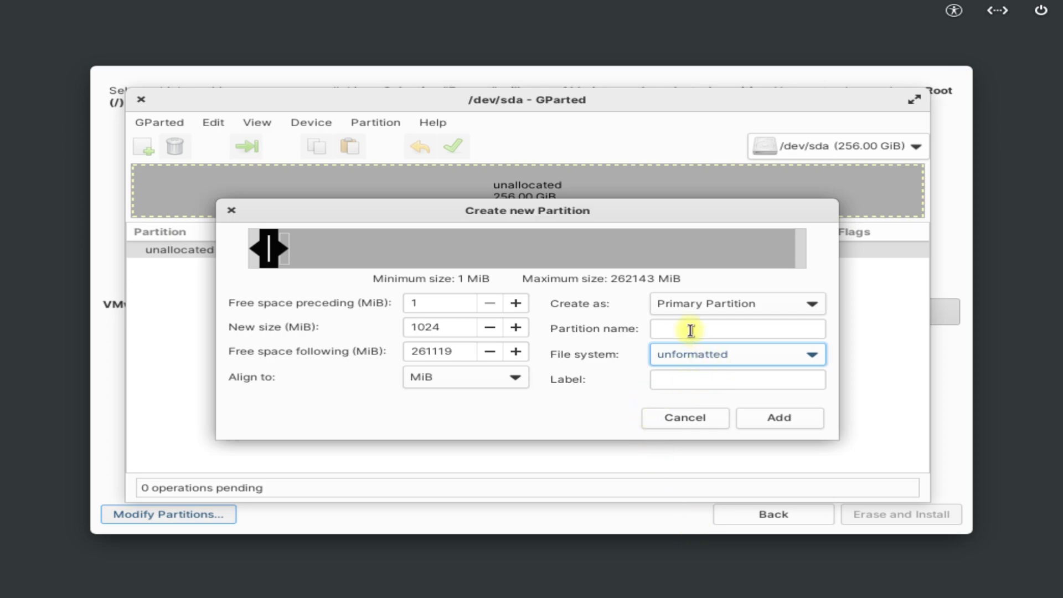
{"action": "left_click", "coordinate": [754, 421]}
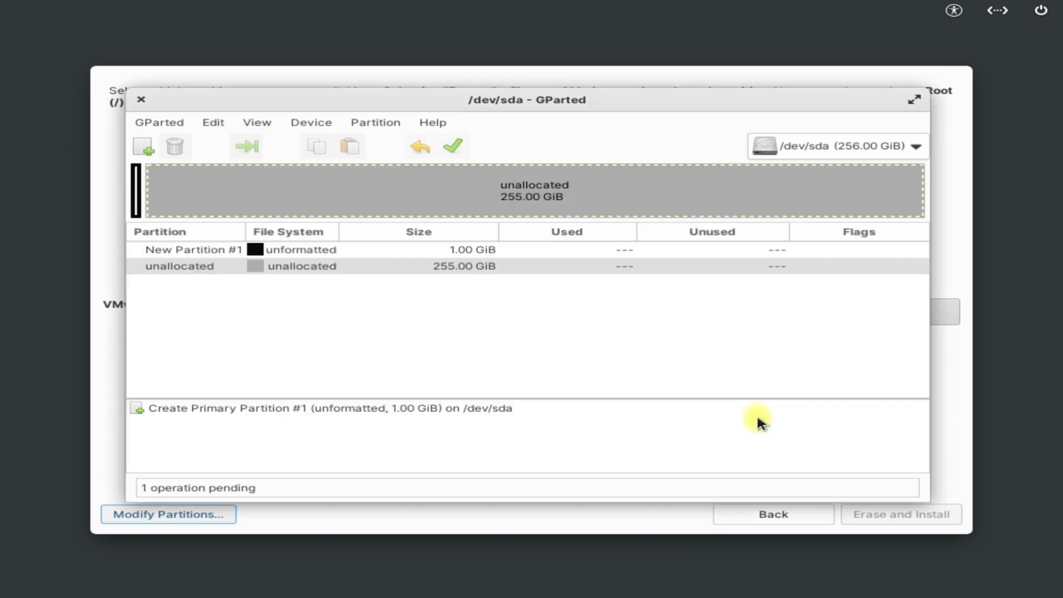
Step: Queue an 8192 MiB linux-swap partition in the unallocated space
{"action": "left_click", "coordinate": [361, 122]}
{"action": "left_click", "coordinate": [377, 146]}
{"action": "left_click_drag", "start_coordinate": [450, 327], "coordinate": [402, 326]}
{"action": "type", "text": "8192"}
{"action": "left_click", "coordinate": [699, 356]}
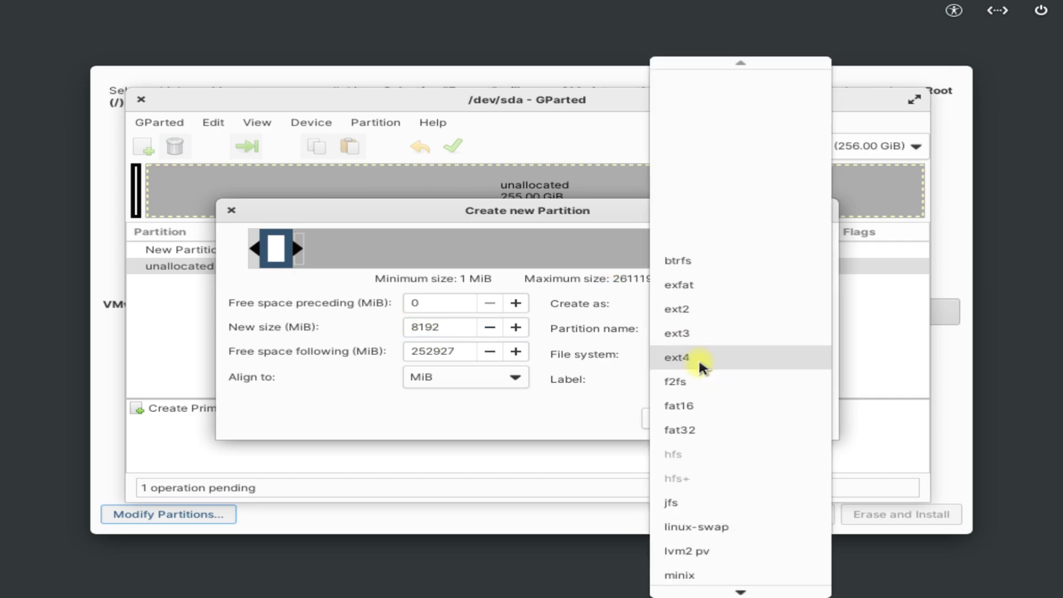
{"action": "left_click", "coordinate": [696, 527]}
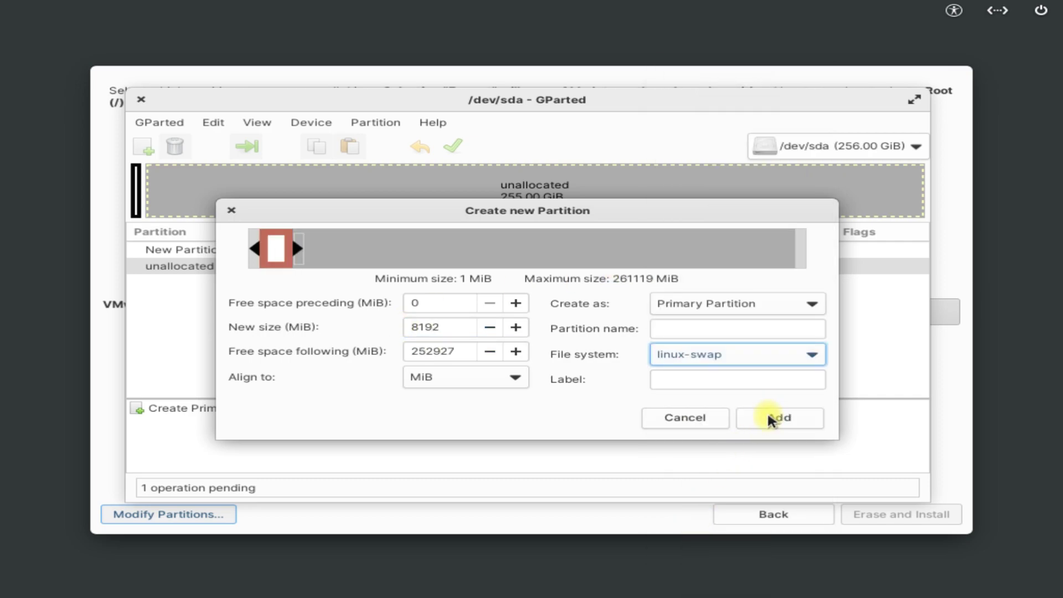
{"action": "left_click", "coordinate": [771, 419]}
Step: Queue a 100000 MiB ext4 partition named Home
{"action": "left_click", "coordinate": [360, 118]}
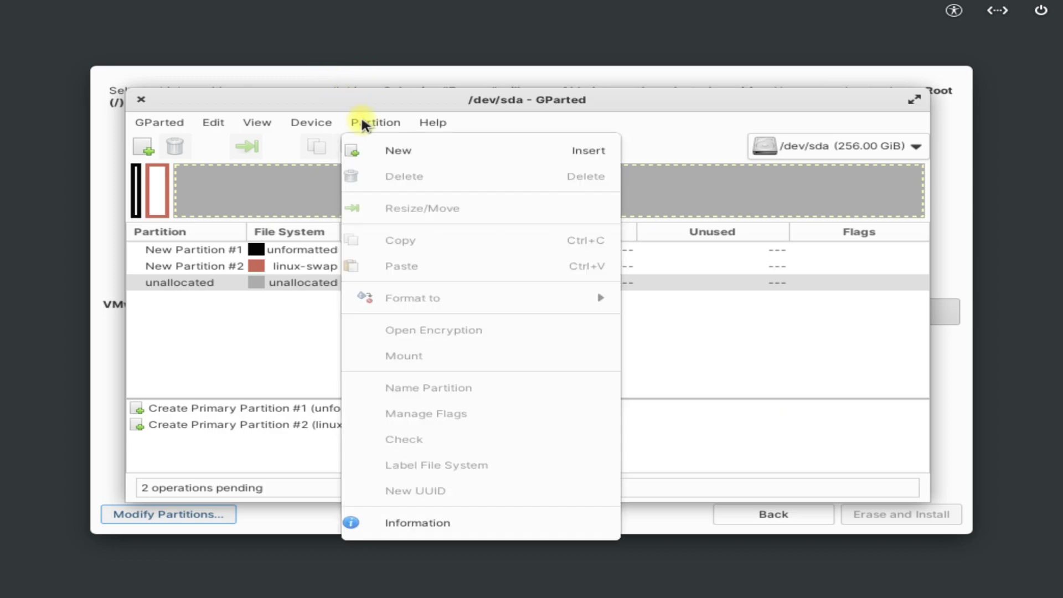
{"action": "left_click", "coordinate": [383, 144]}
{"action": "left_click_drag", "start_coordinate": [463, 326], "coordinate": [407, 324]}
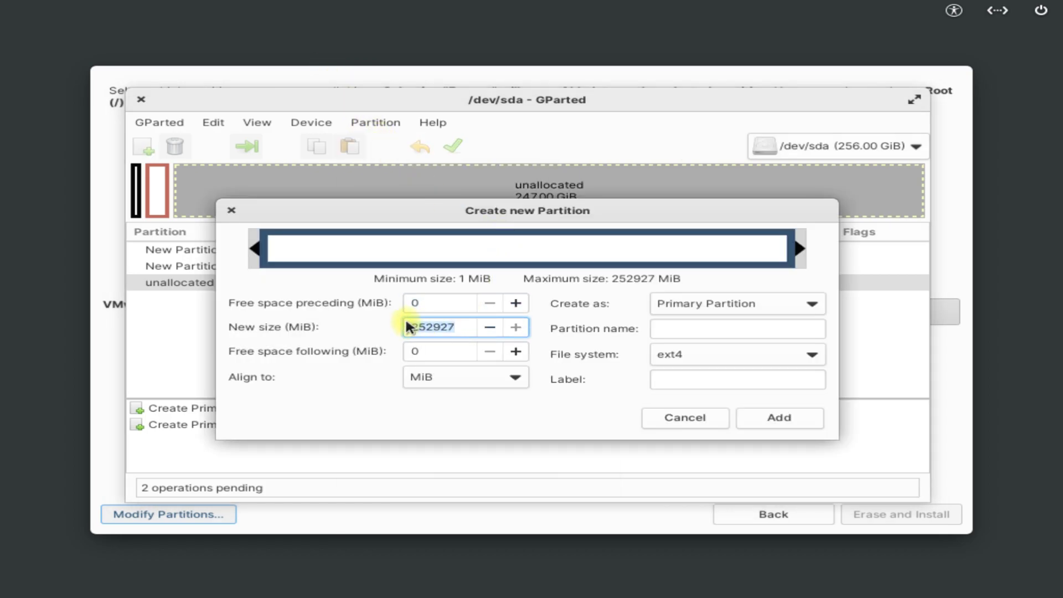
{"action": "type", "text": "100000"}
{"action": "left_click", "coordinate": [768, 332]}
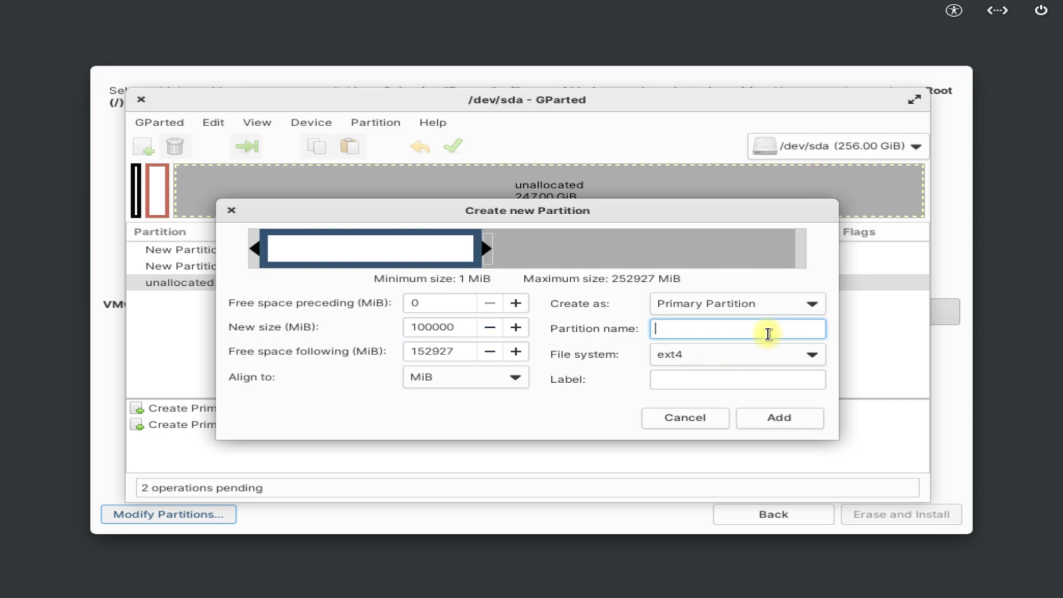
{"action": "type", "text": "Home"}
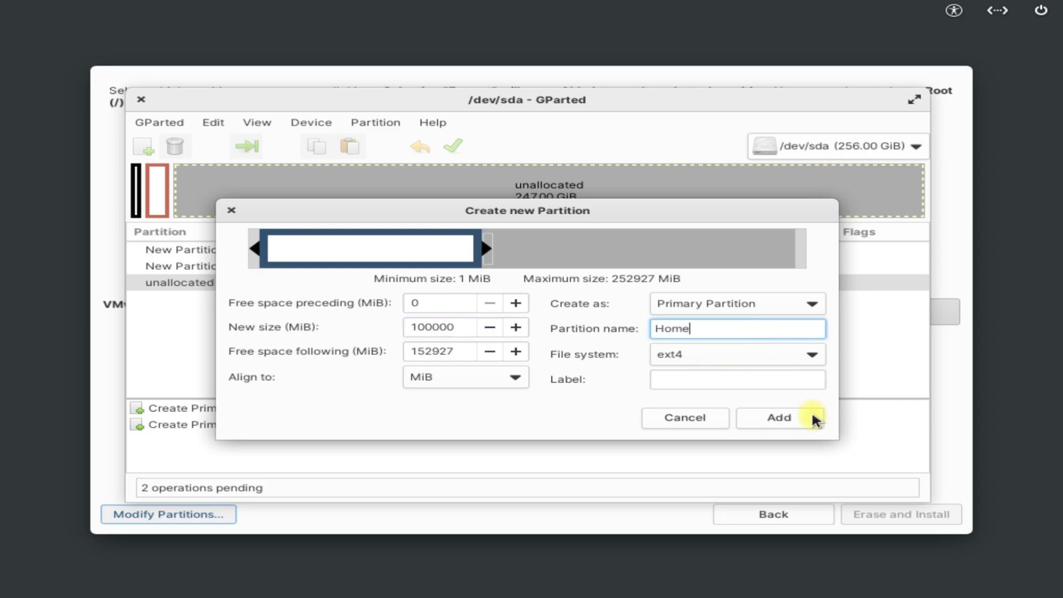
{"action": "left_click", "coordinate": [813, 418]}
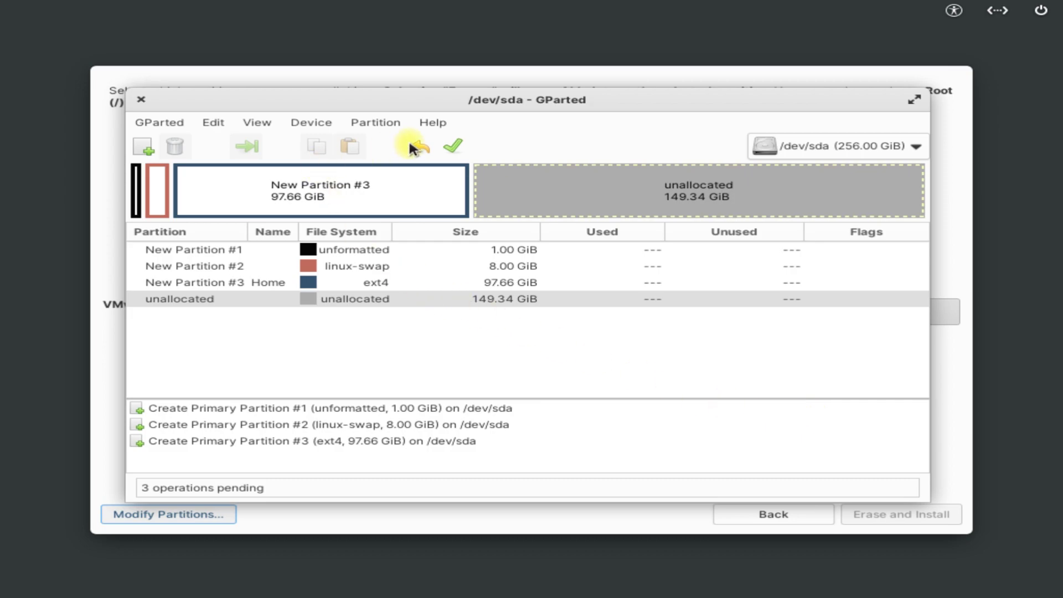
{"action": "left_click", "coordinate": [375, 122]}
Step: Add an ext4 partition named root using all the remaining free space
{"action": "left_click", "coordinate": [384, 146]}
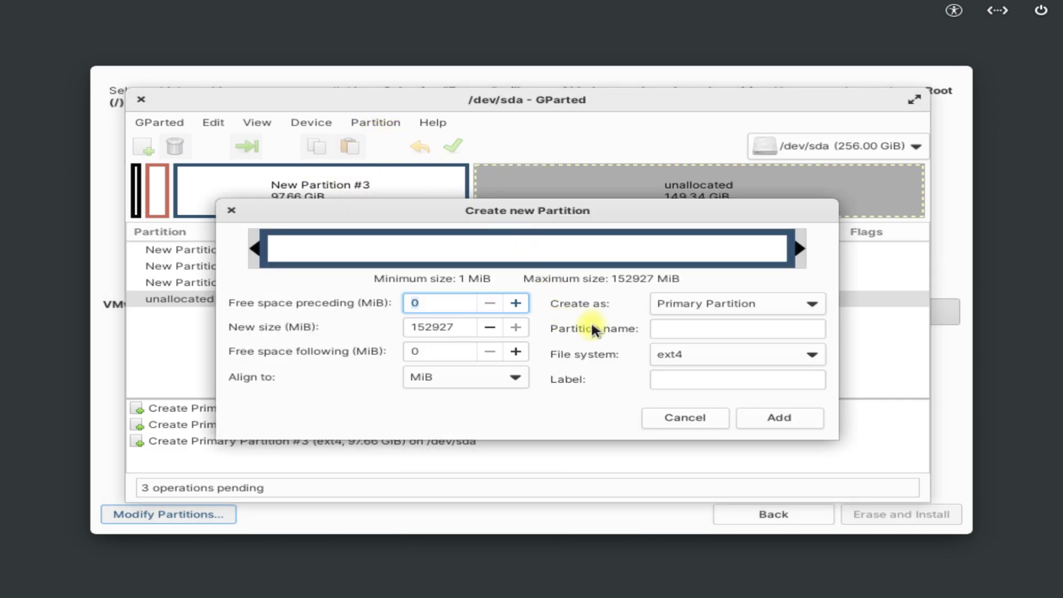
{"action": "left_click", "coordinate": [700, 329]}
{"action": "type", "text": "root"}
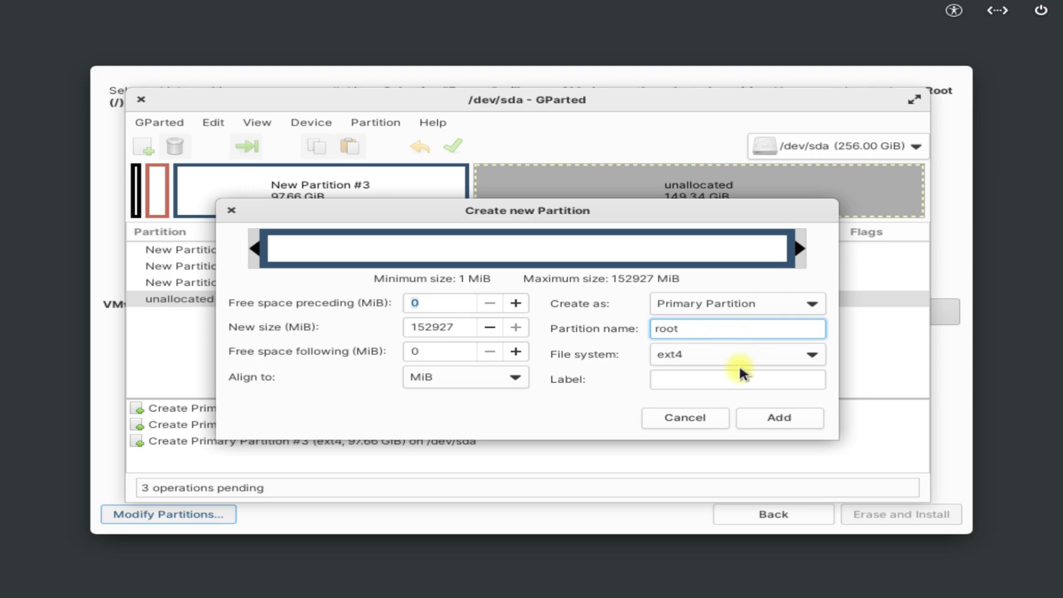
{"action": "left_click", "coordinate": [755, 352]}
{"action": "left_click", "coordinate": [756, 351]}
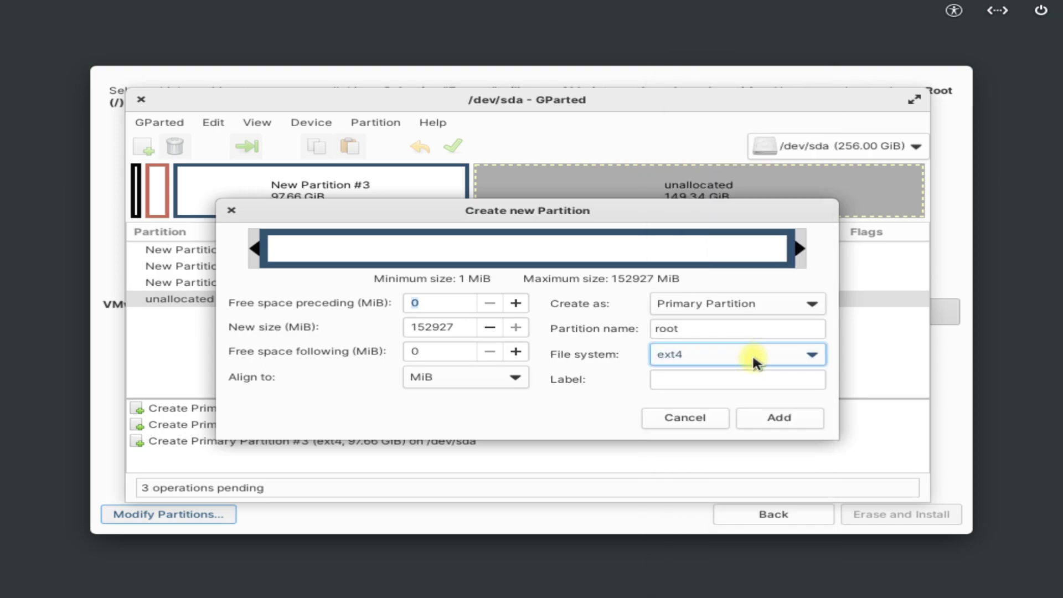
{"action": "left_click", "coordinate": [757, 417]}
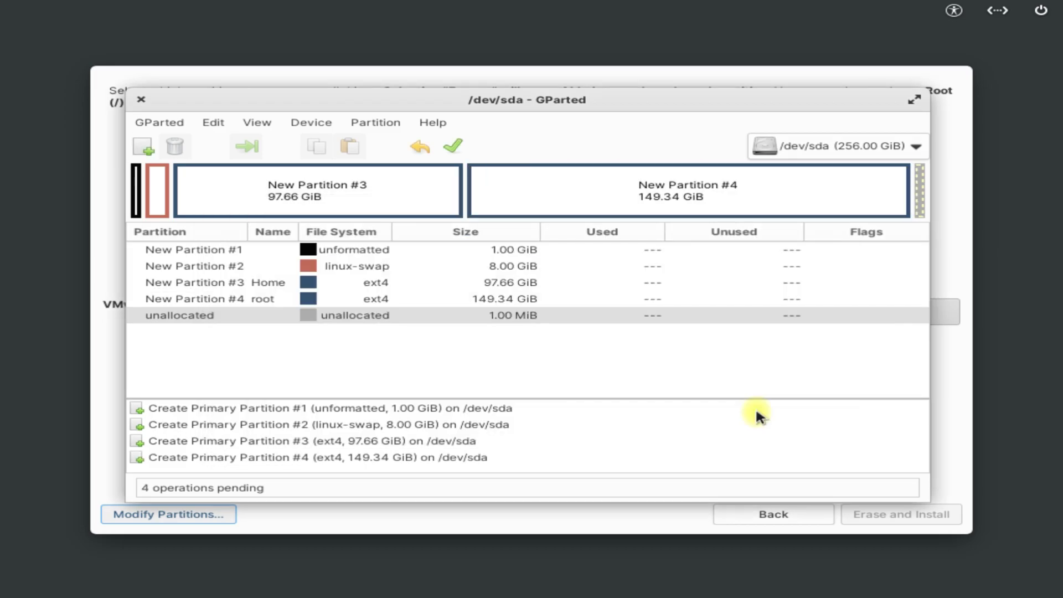
Step: Apply the four pending GParted operations to the disk, then quit GParted
{"action": "left_click", "coordinate": [452, 147]}
{"action": "left_click", "coordinate": [632, 368]}
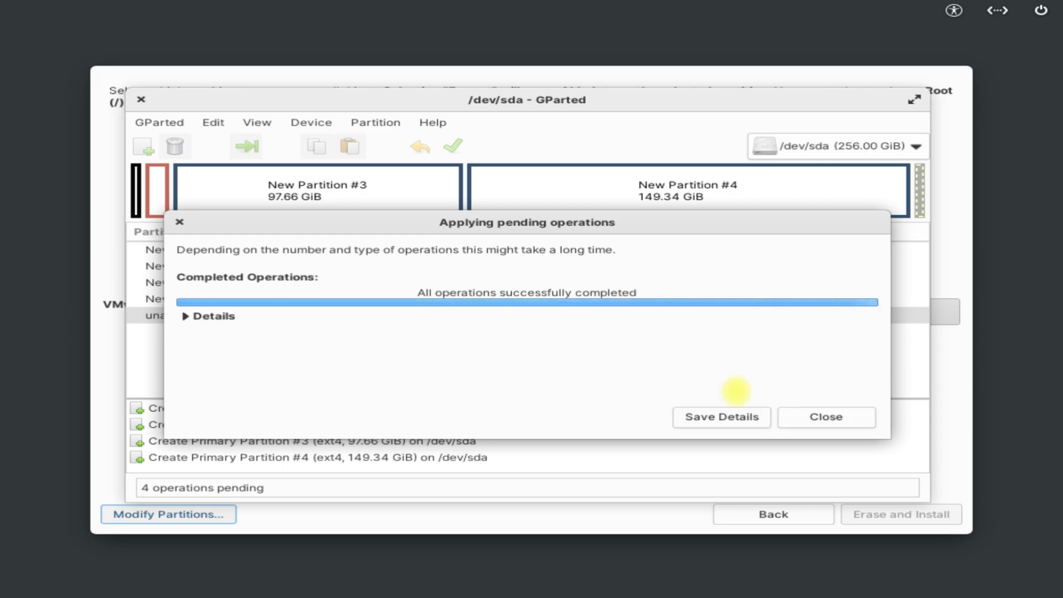
{"action": "left_click", "coordinate": [801, 418]}
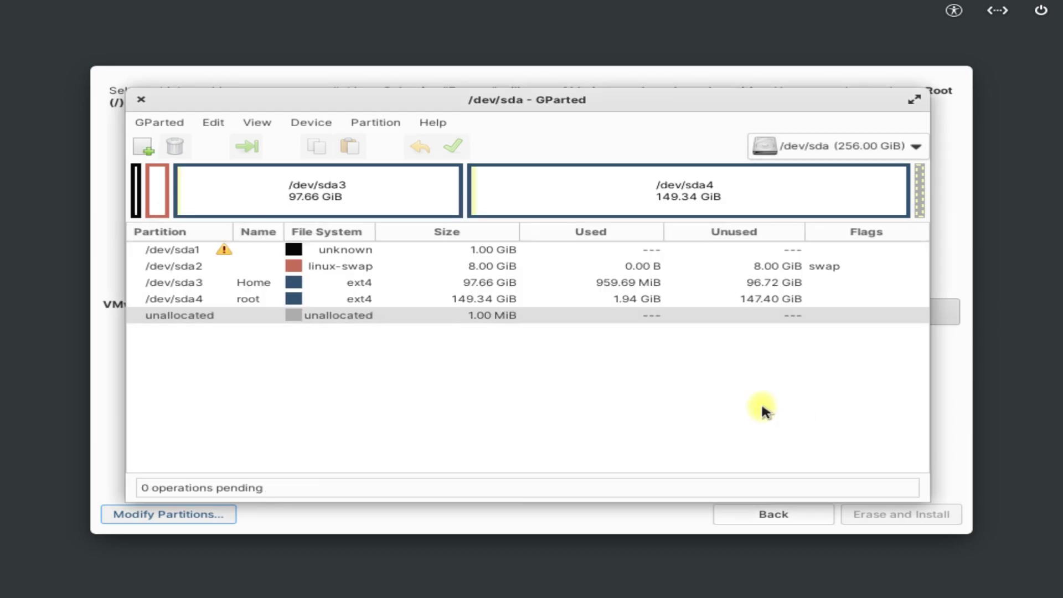
{"action": "left_click", "coordinate": [152, 122]}
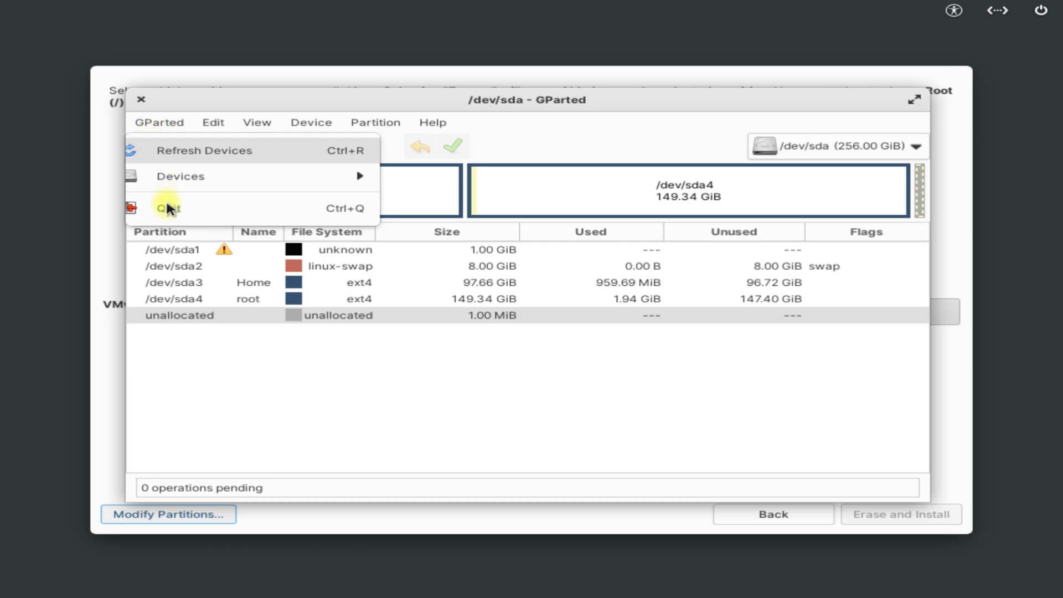
{"action": "left_click", "coordinate": [166, 204]}
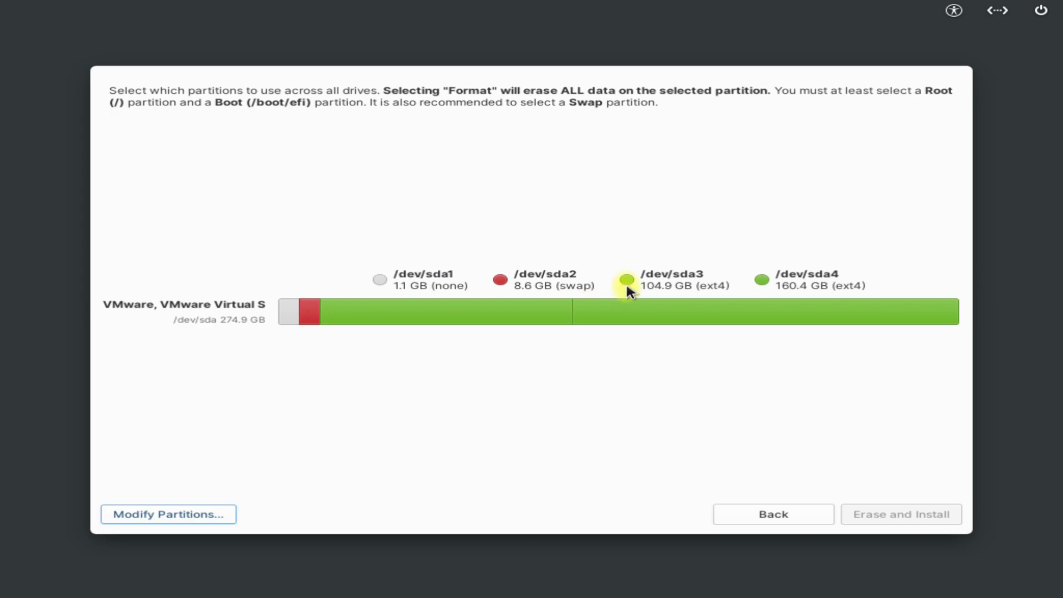
Step: Use sda1 as the Boot (/boot/efi) partition and sda2 as swap
{"action": "left_click", "coordinate": [378, 282]}
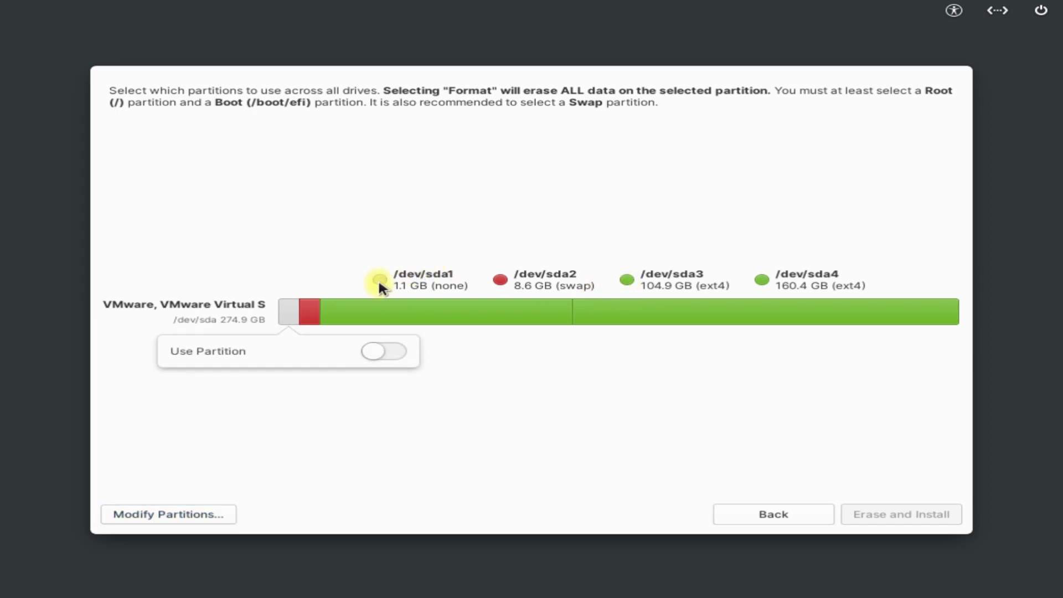
{"action": "left_click", "coordinate": [380, 351]}
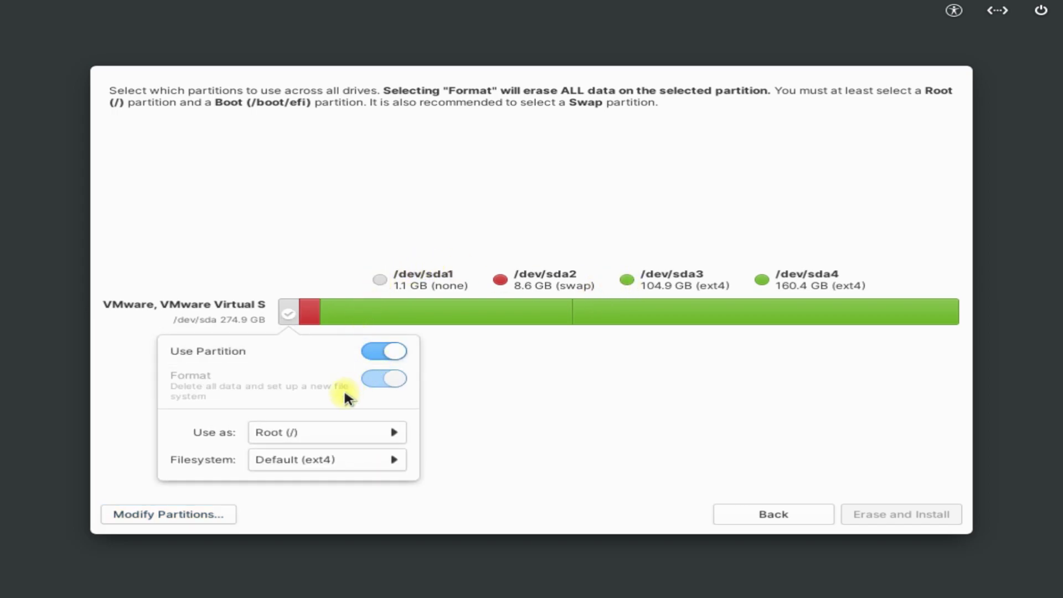
{"action": "left_click", "coordinate": [329, 434]}
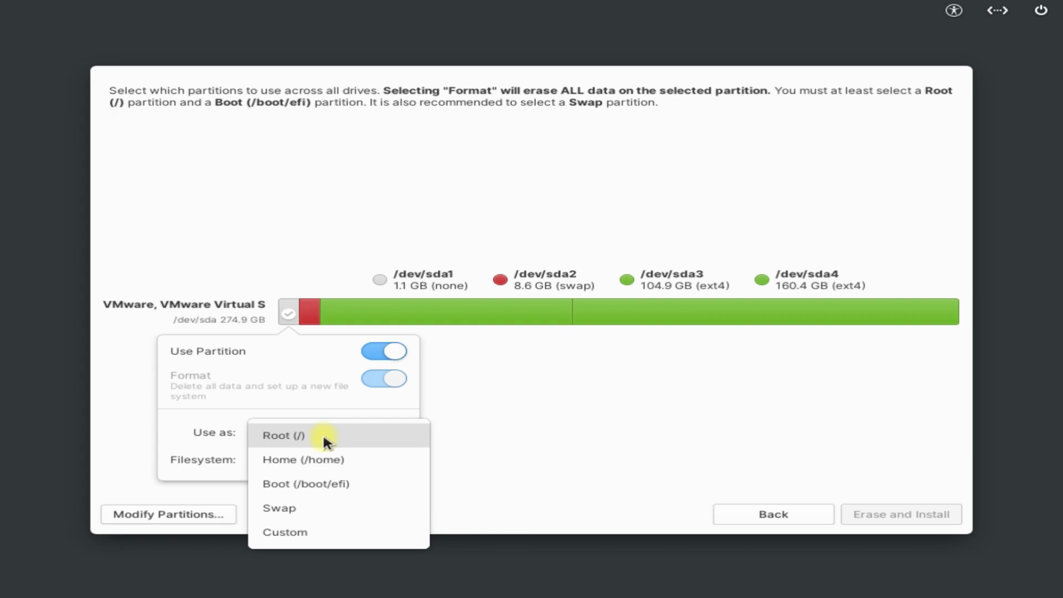
{"action": "left_click", "coordinate": [343, 483]}
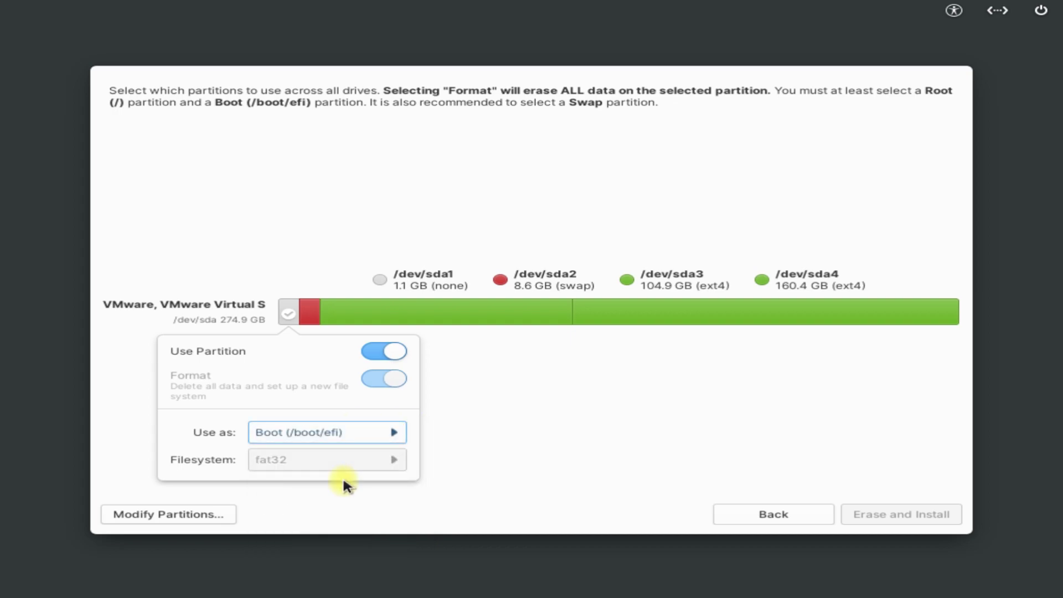
{"action": "left_click", "coordinate": [453, 390]}
{"action": "left_click", "coordinate": [498, 281]}
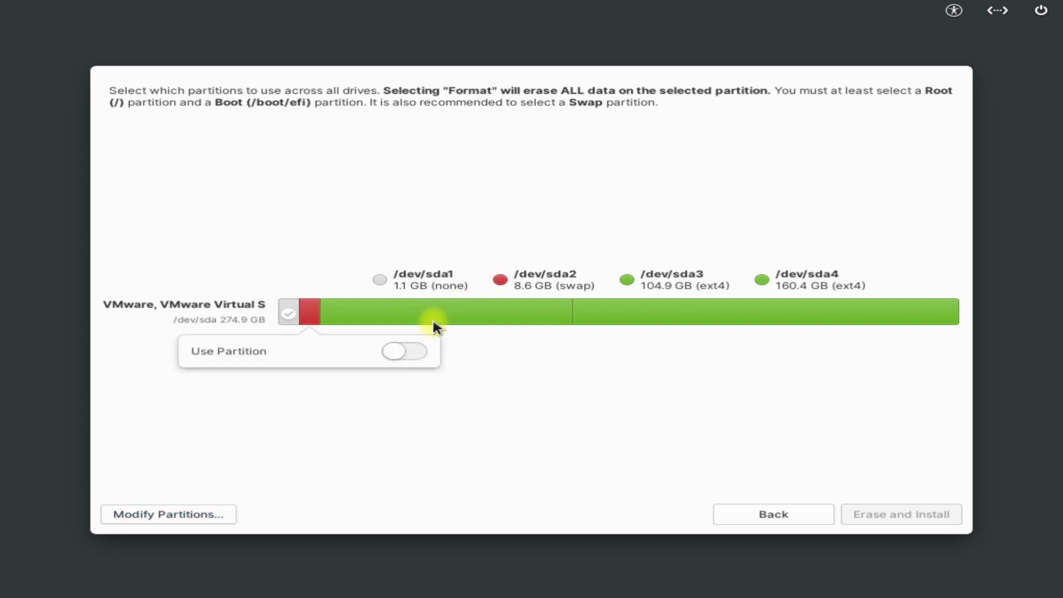
{"action": "left_click", "coordinate": [415, 343]}
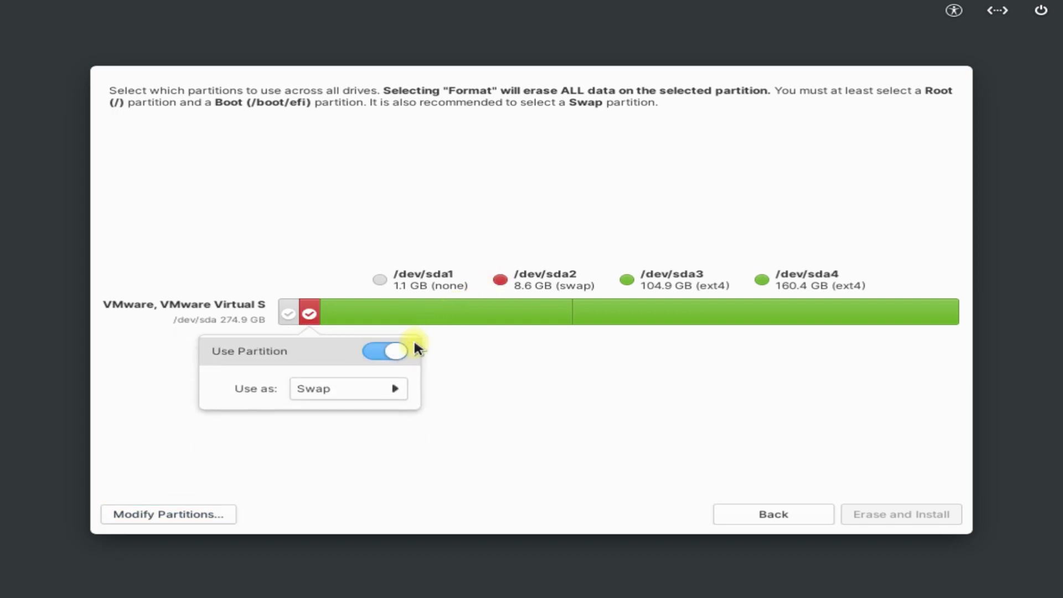
{"action": "left_click", "coordinate": [466, 381]}
Step: Assign sda3 as formatted Home (/home) and sda4 as formatted Root (/), then Erase and Install
{"action": "left_click", "coordinate": [636, 280]}
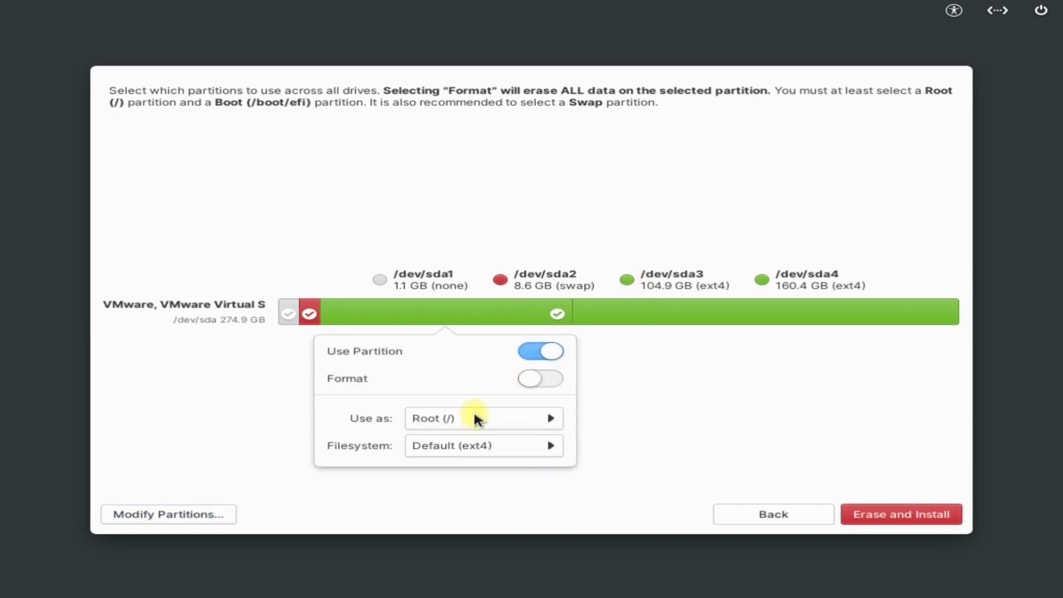
{"action": "left_click", "coordinate": [475, 419]}
{"action": "left_click", "coordinate": [469, 444]}
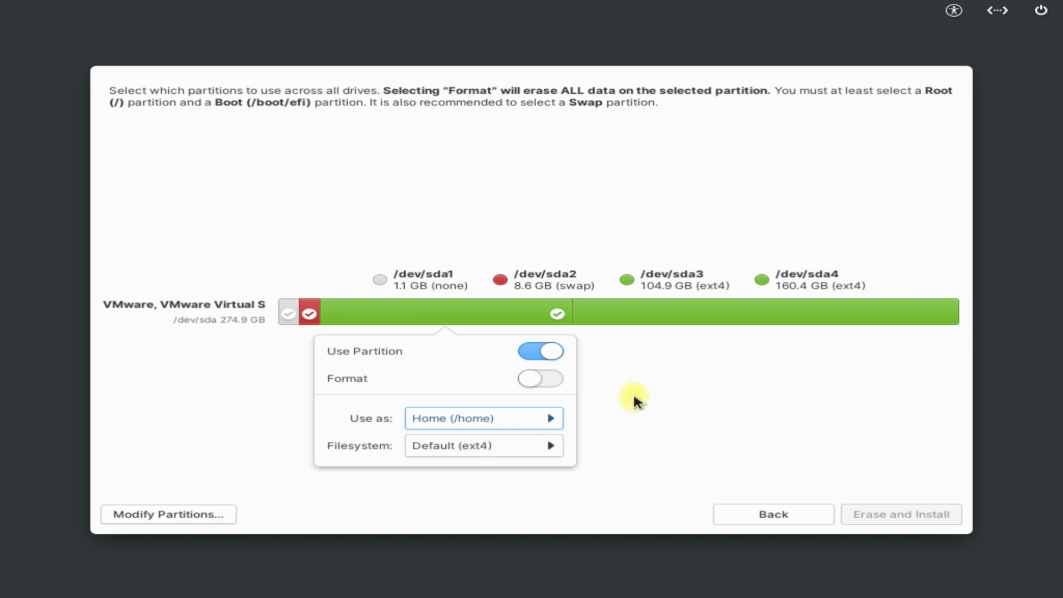
{"action": "left_click", "coordinate": [549, 381]}
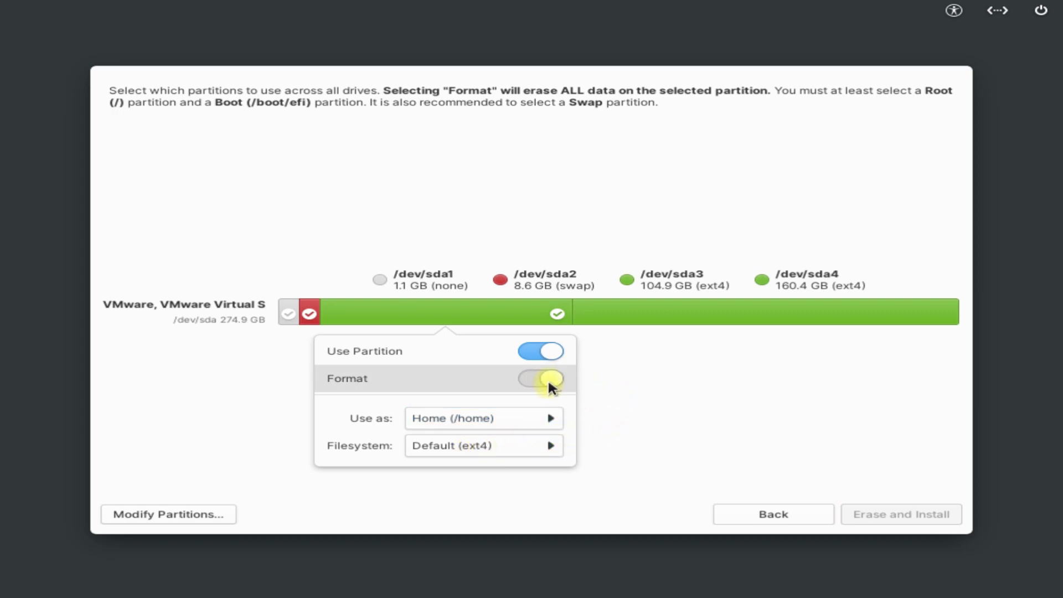
{"action": "left_click", "coordinate": [660, 404]}
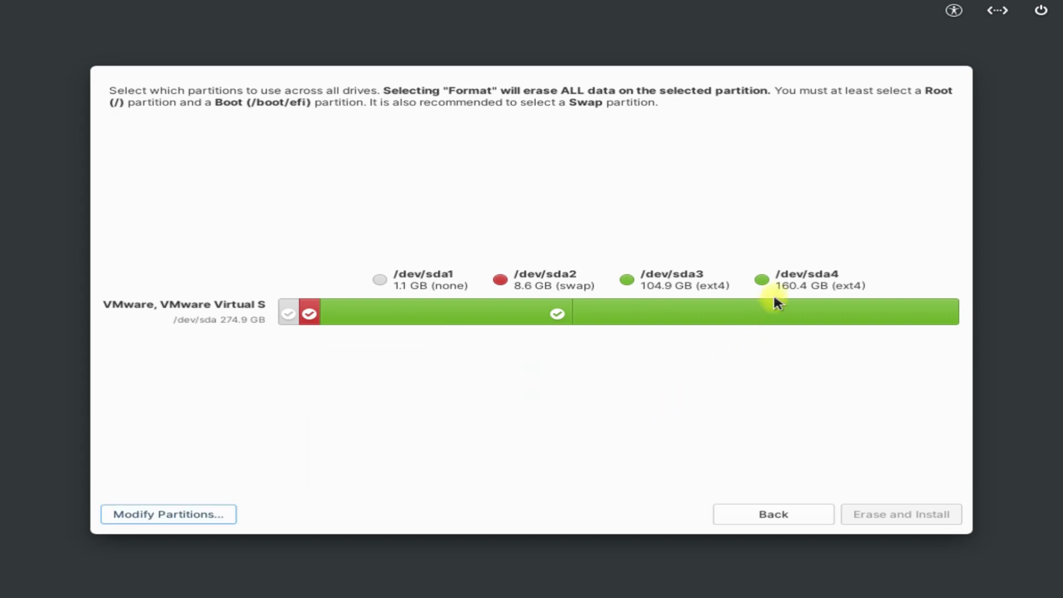
{"action": "left_click", "coordinate": [758, 278]}
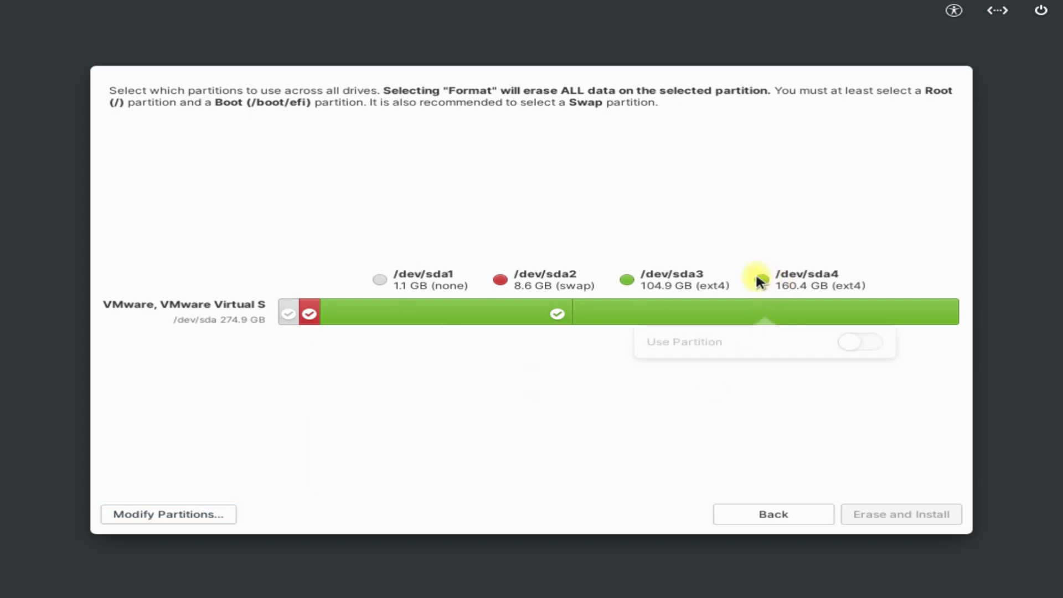
{"action": "left_click", "coordinate": [865, 350]}
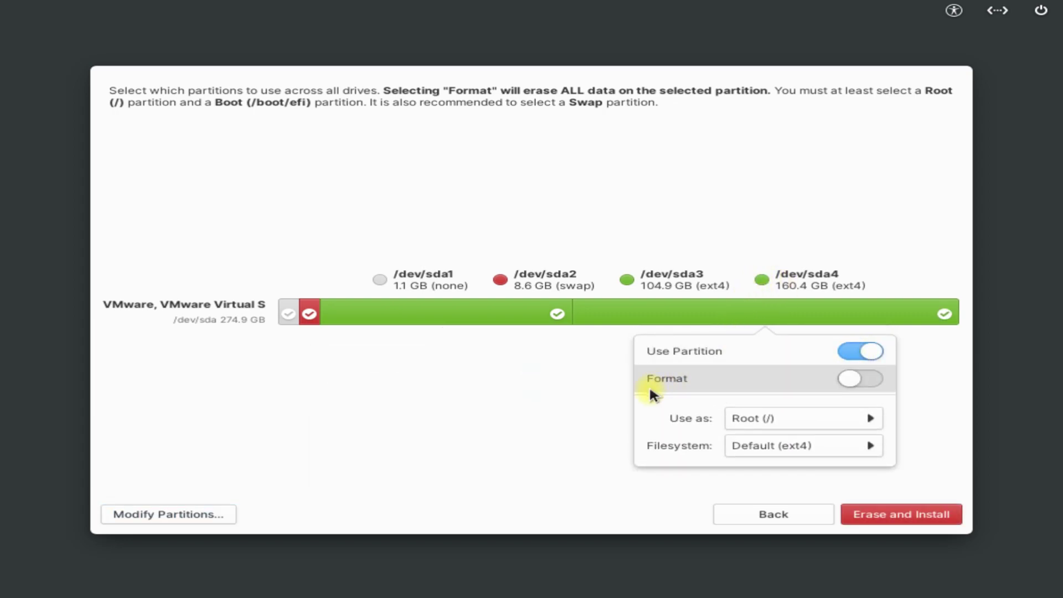
{"action": "left_click", "coordinate": [872, 378]}
{"action": "left_click", "coordinate": [935, 441]}
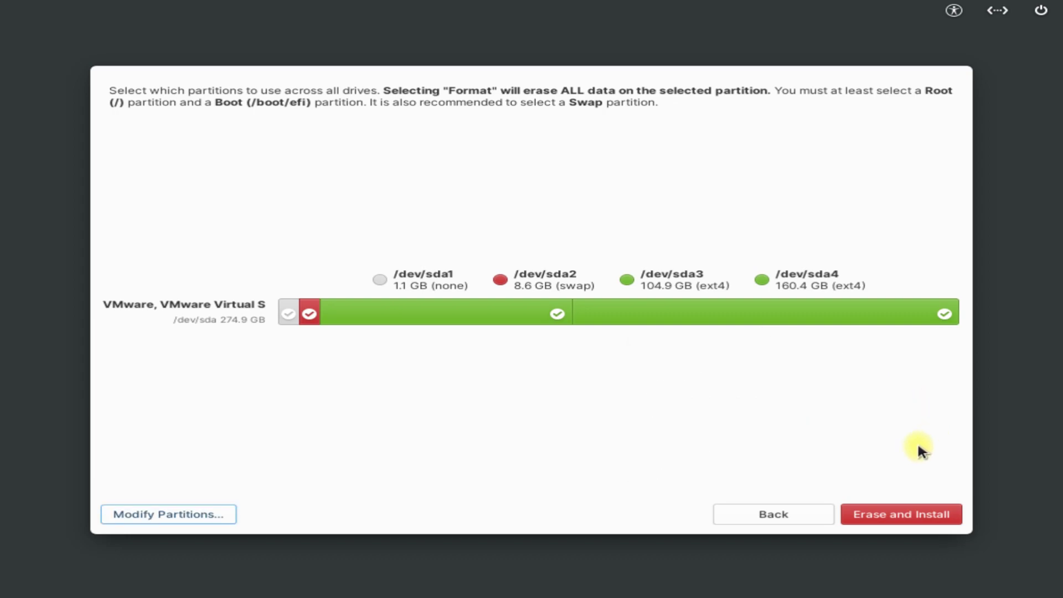
{"action": "left_click", "coordinate": [894, 517]}
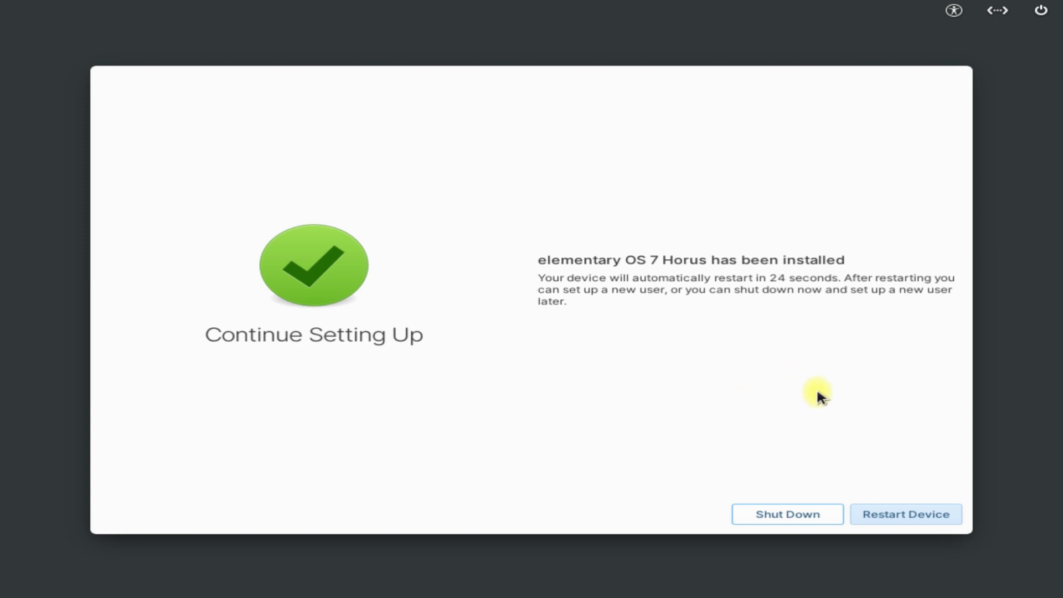
Step: Restart into the installed system once the installation medium is removed
{"action": "left_click", "coordinate": [885, 514]}
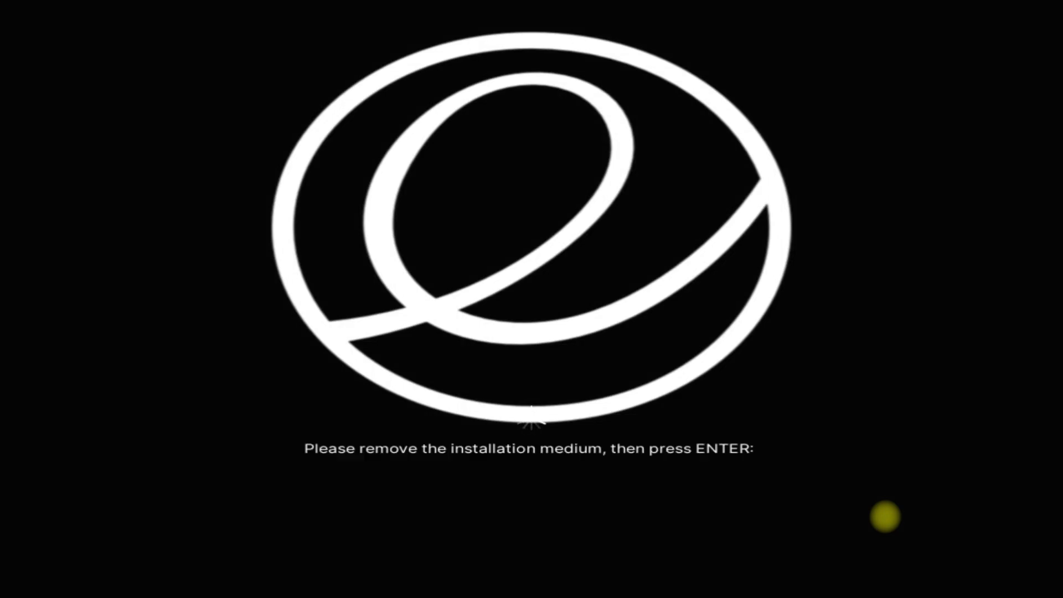
{"action": "key", "text": "Return"}
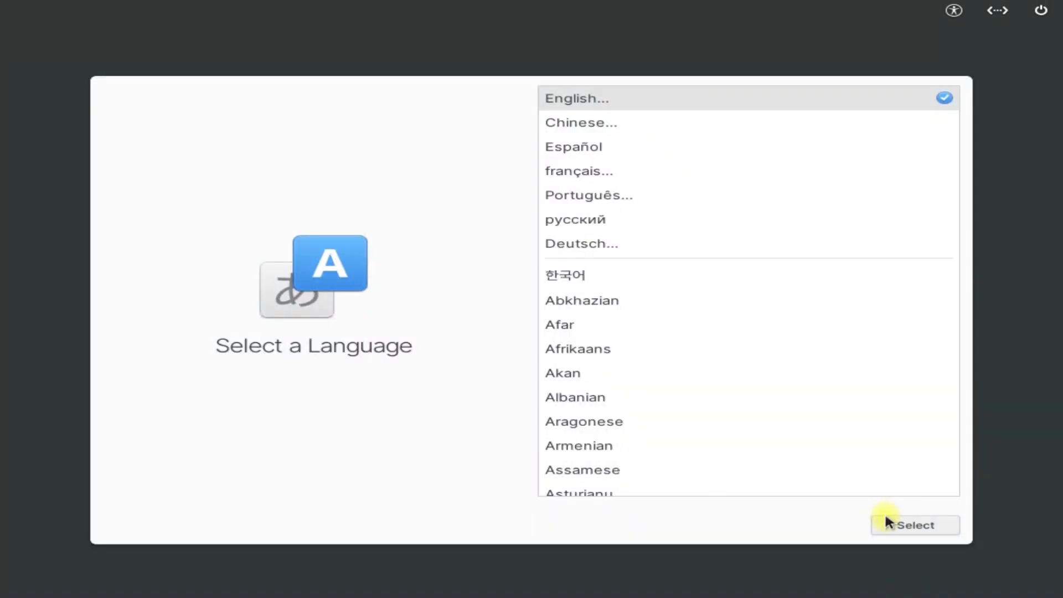
Step: Keep English with the default English (US) keyboard and name the device elementary-os
{"action": "left_click", "coordinate": [885, 525]}
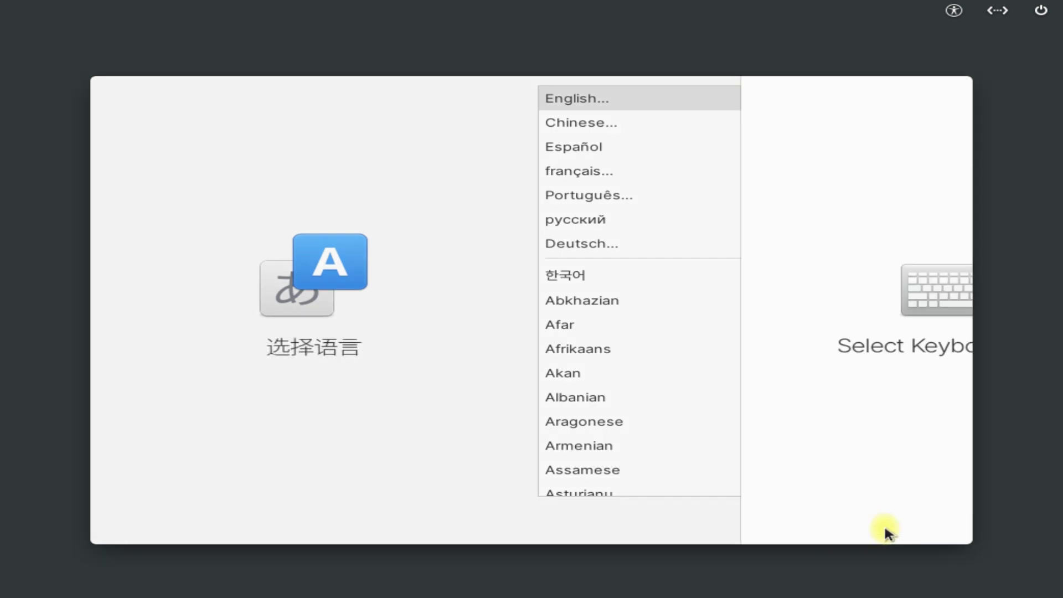
{"action": "left_click", "coordinate": [884, 523]}
{"action": "left_click", "coordinate": [891, 522]}
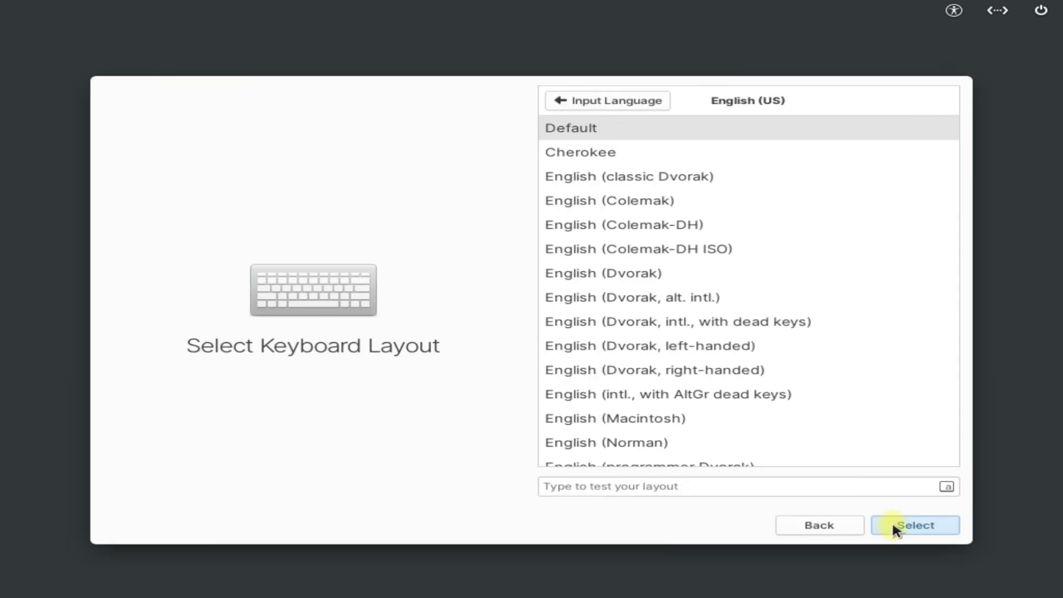
{"action": "left_click", "coordinate": [536, 409]}
{"action": "type", "text": "elementary"}
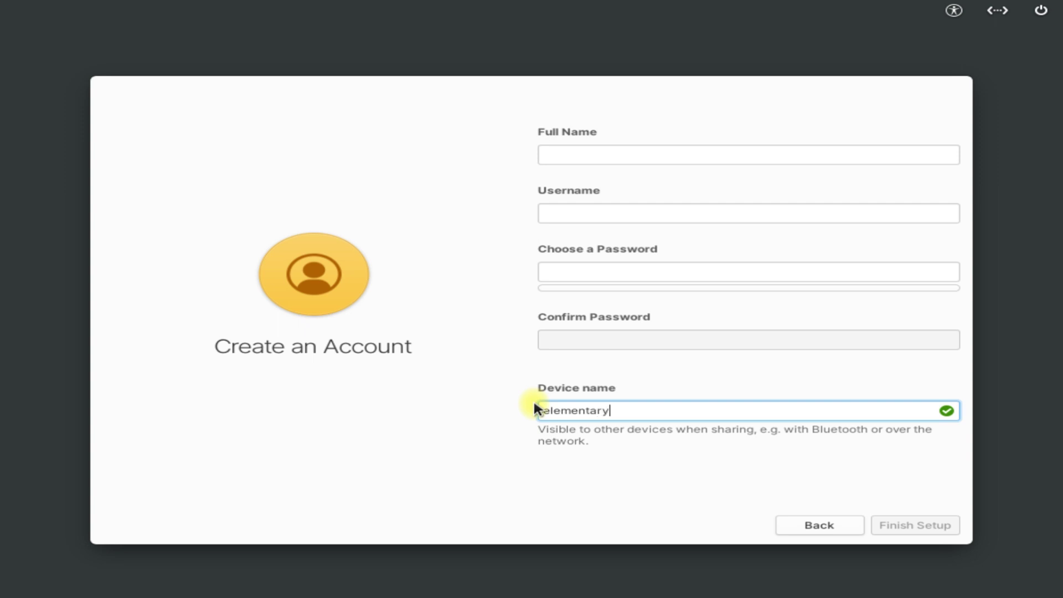
{"action": "type", "text": "-os"}
Step: Enter the new account's full name, username and password
{"action": "left_click", "coordinate": [605, 154]}
{"action": "type", "text": "techsolutionz"}
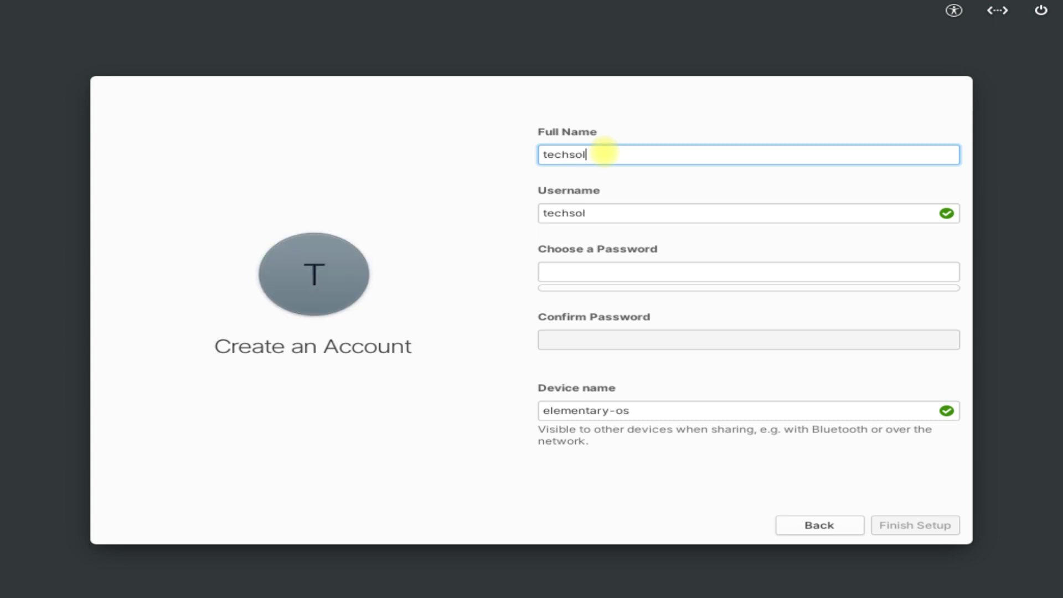
{"action": "key", "text": "Tab"}
{"action": "key", "text": "Tab"}
{"action": "type", "text": "******"}
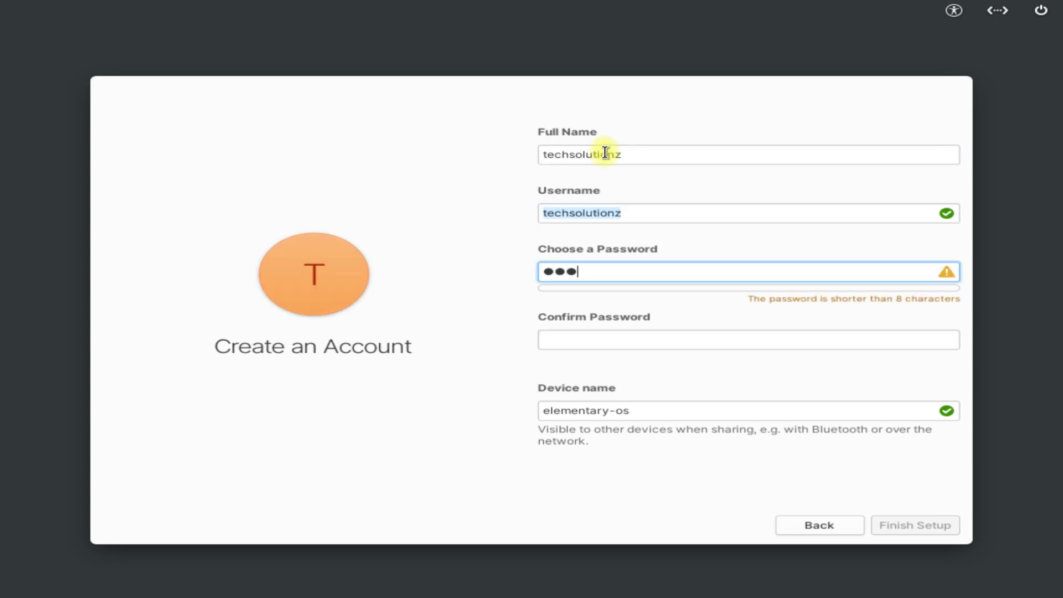
{"action": "key", "text": "Tab"}
{"action": "type", "text": "******"}
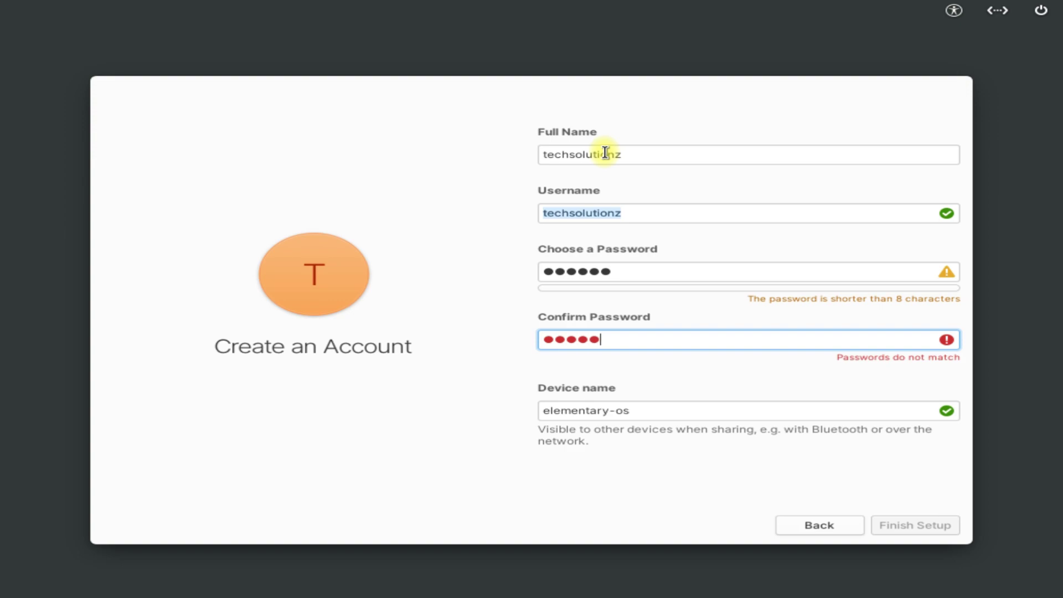
Step: Finish setup, log in with the account password, and skip the welcome tour
{"action": "left_click", "coordinate": [945, 523]}
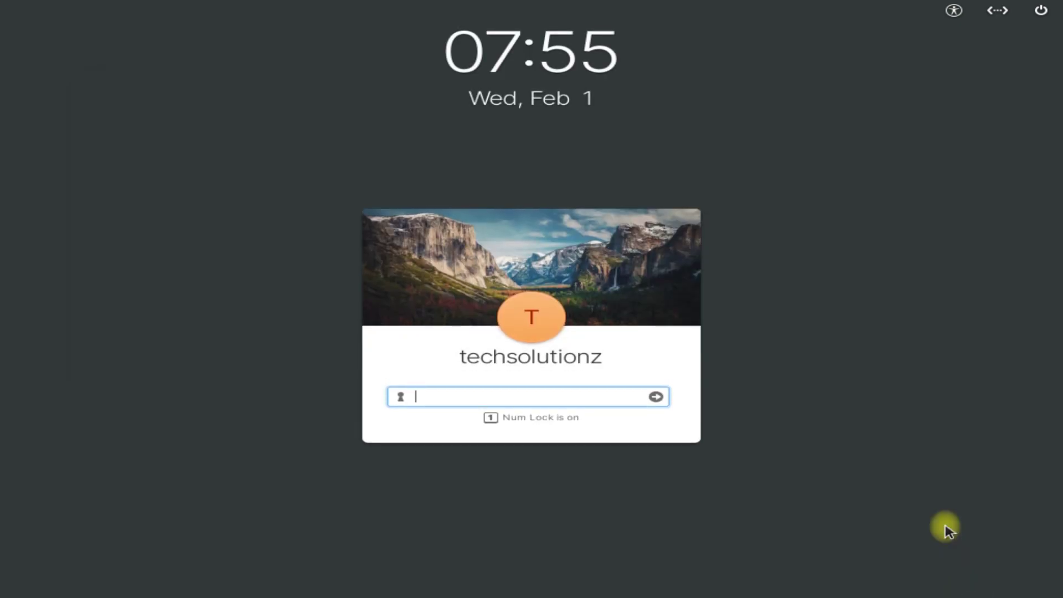
{"action": "type", "text": "******"}
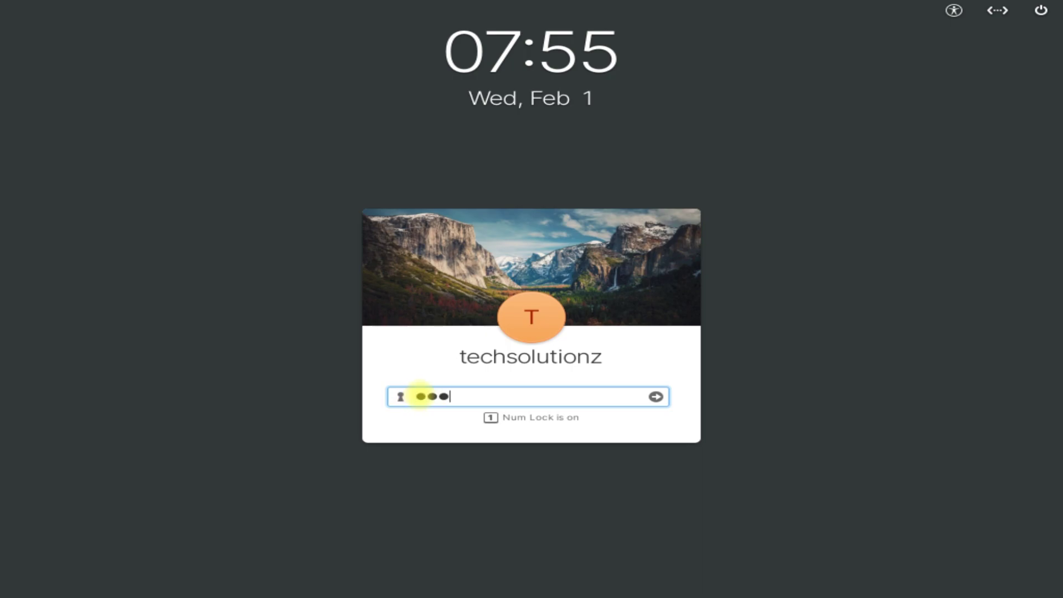
{"action": "key", "text": "Return"}
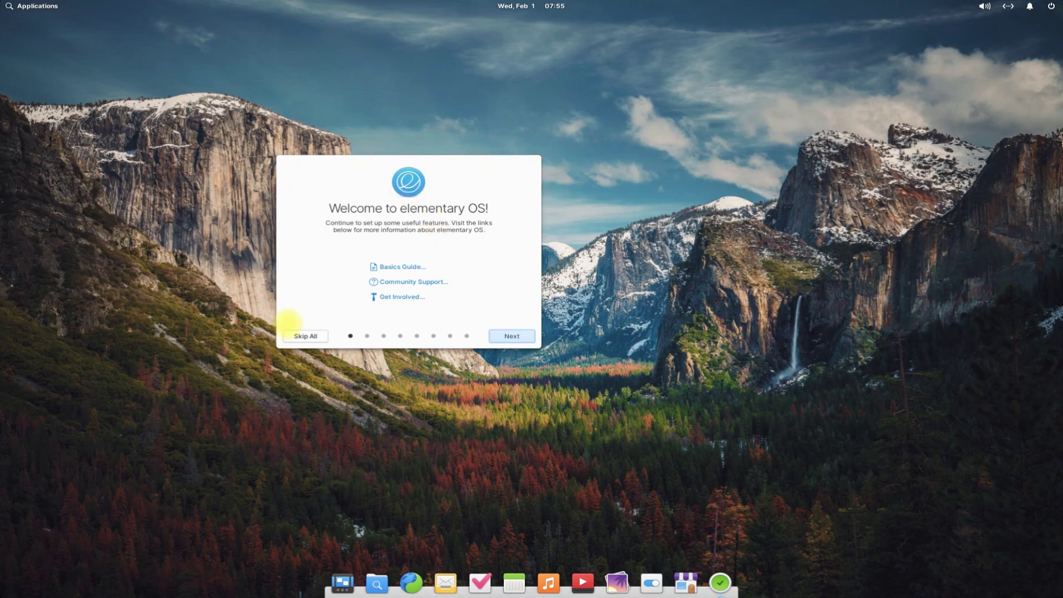
{"action": "left_click", "coordinate": [305, 336]}
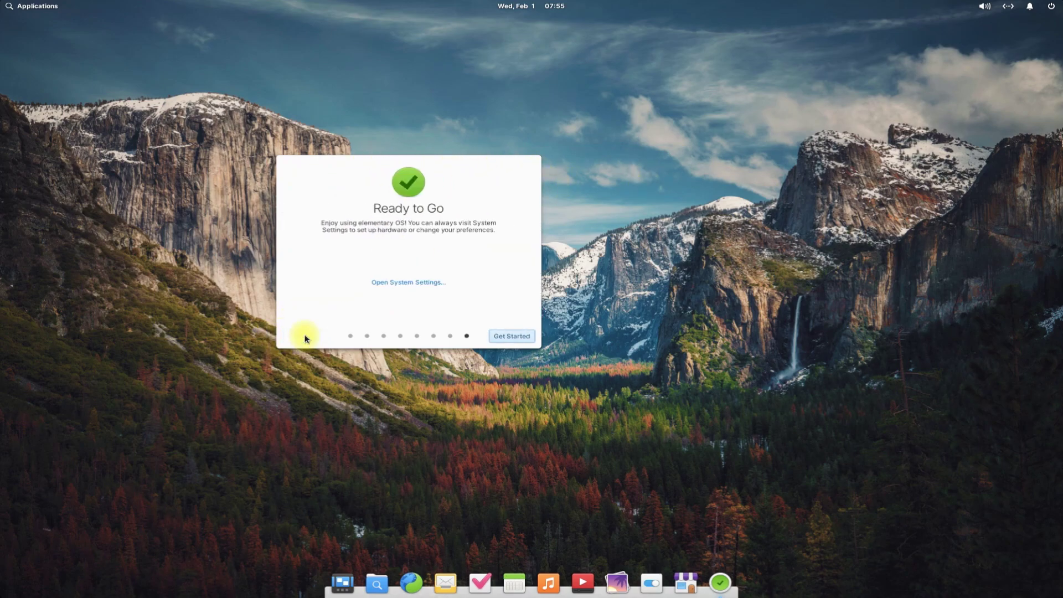
{"action": "left_click", "coordinate": [503, 336]}
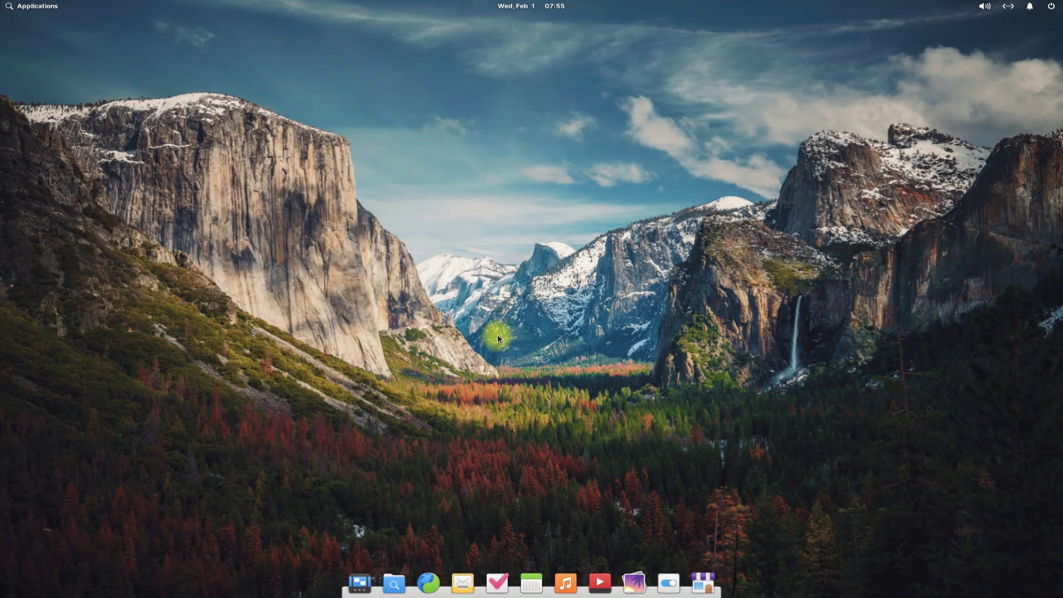
Step: Browse the installed applications list, then close it to return to the desktop
{"action": "left_click", "coordinate": [46, 12]}
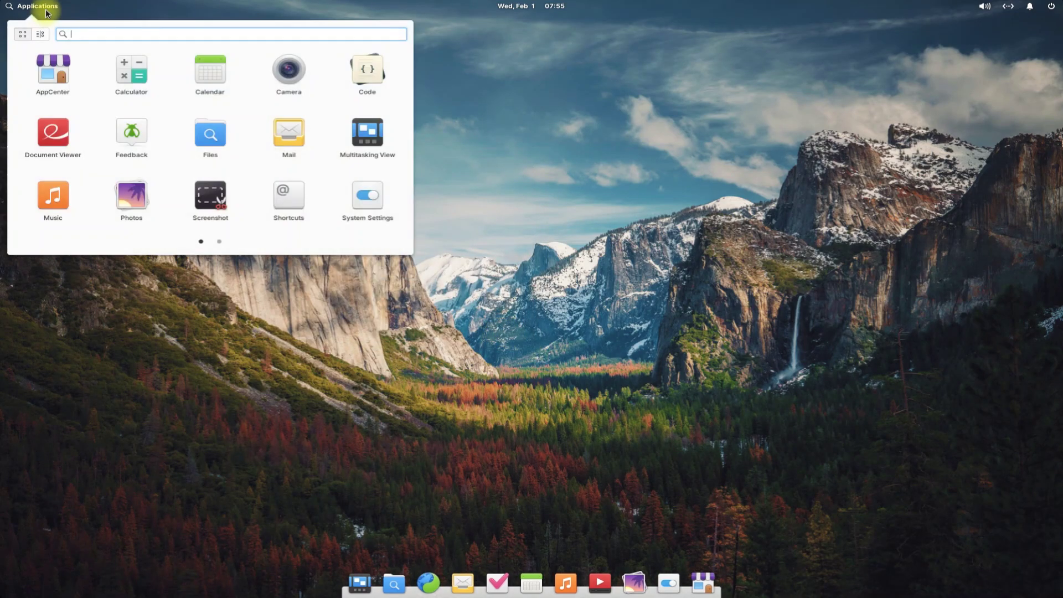
{"action": "scroll", "coordinate": [225, 147], "scroll_direction": "down", "scroll_amount": 1}
{"action": "scroll", "coordinate": [225, 147], "scroll_direction": "up", "scroll_amount": 1}
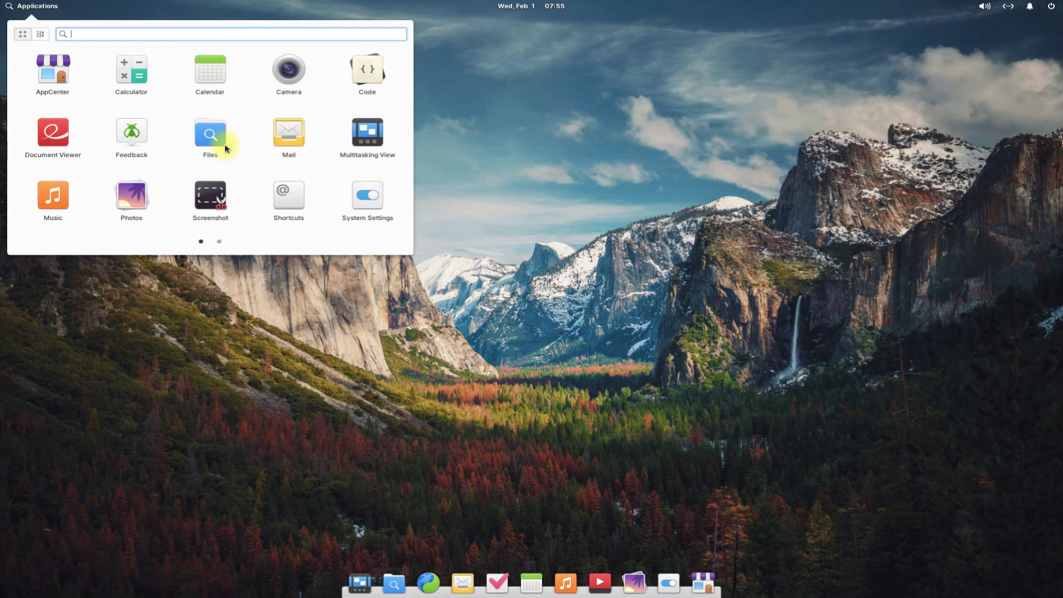
{"action": "left_click", "coordinate": [511, 359]}
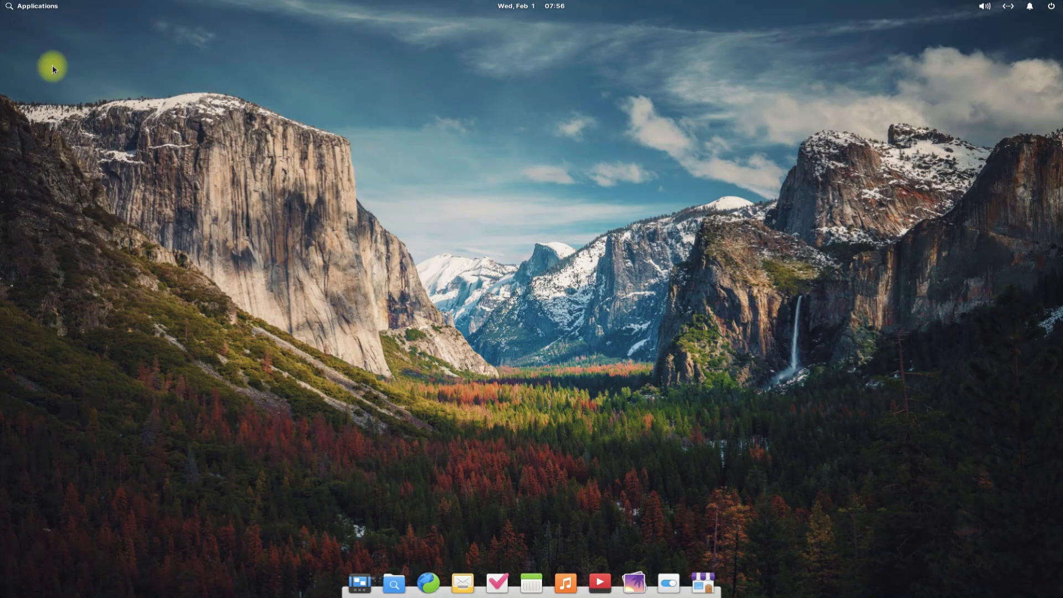
{"action": "left_click", "coordinate": [30, 7]}
{"action": "left_click", "coordinate": [566, 245]}
Step: From the desktop's Change Wallpaper… option, choose the tulips thumbnail as wallpaper
{"action": "right_click", "coordinate": [567, 244]}
{"action": "left_click", "coordinate": [591, 257]}
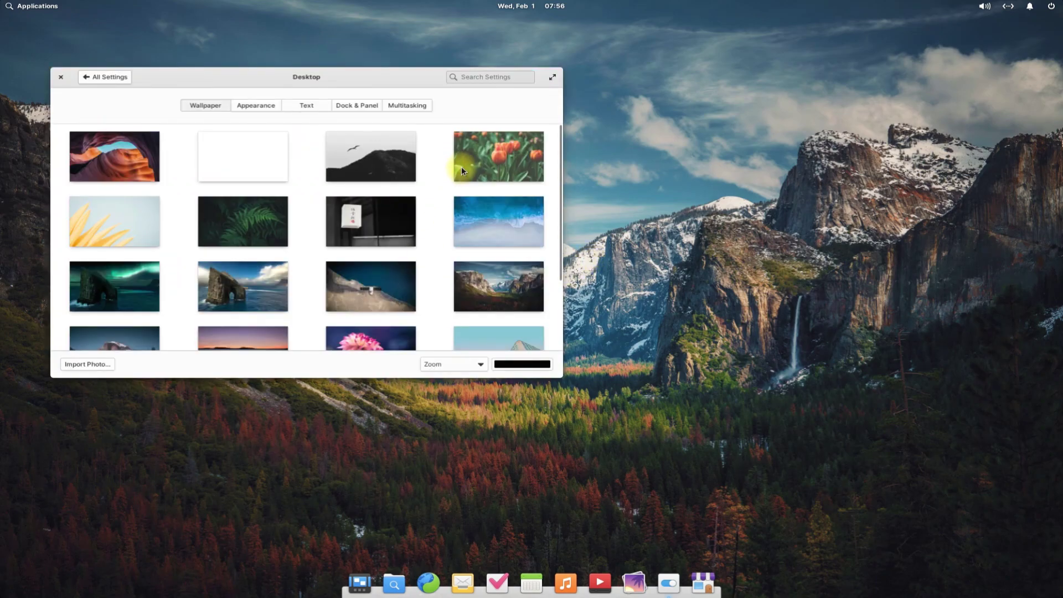
{"action": "scroll", "coordinate": [468, 161], "scroll_direction": "down", "scroll_amount": 3}
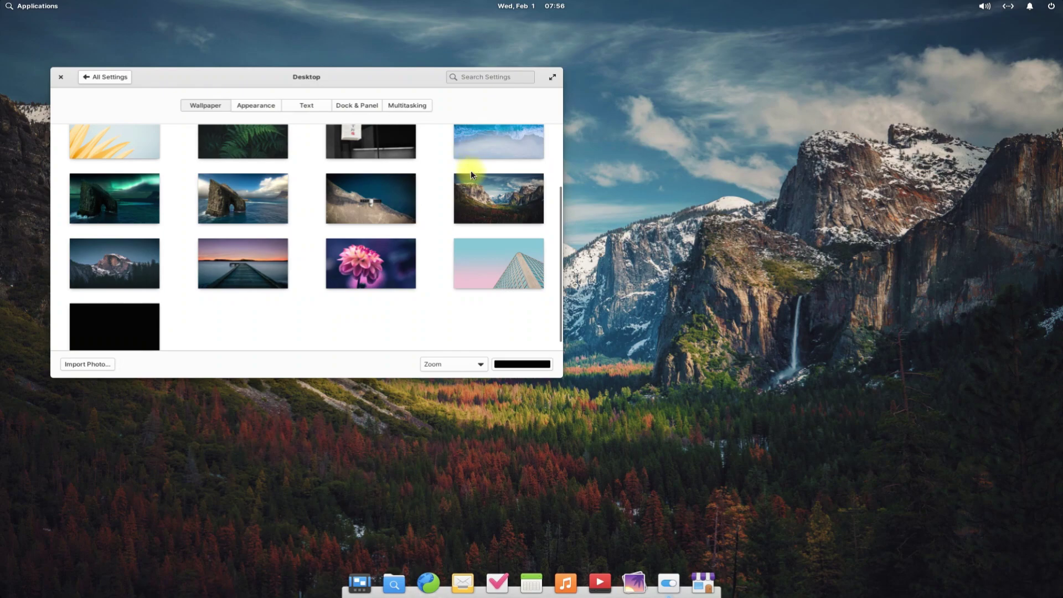
{"action": "scroll", "coordinate": [473, 175], "scroll_direction": "up", "scroll_amount": 2}
{"action": "scroll", "coordinate": [476, 182], "scroll_direction": "down", "scroll_amount": 3}
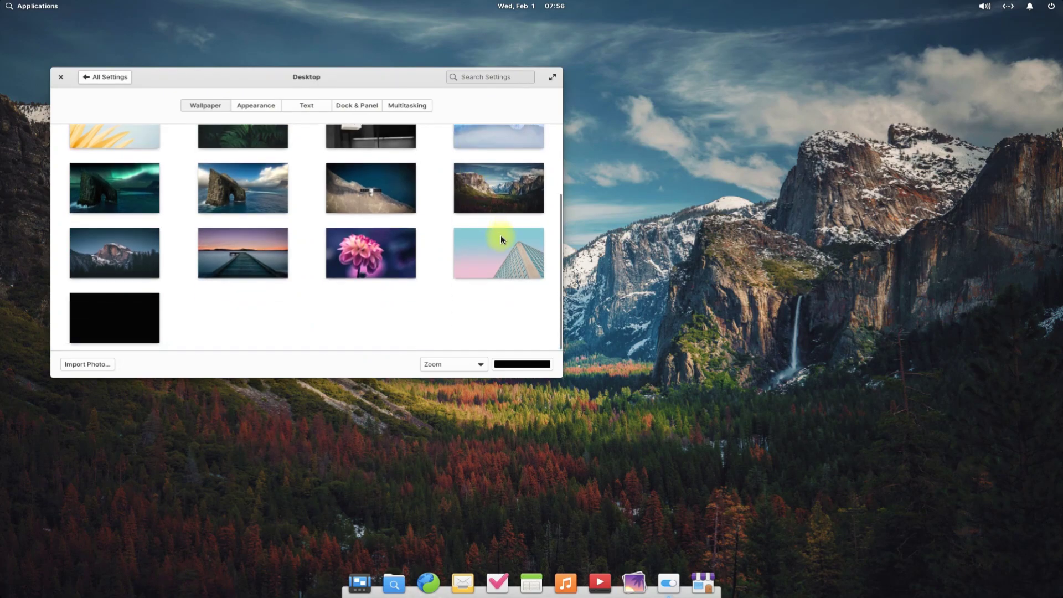
{"action": "scroll", "coordinate": [500, 234], "scroll_direction": "up", "scroll_amount": 5}
{"action": "left_click", "coordinate": [500, 164]}
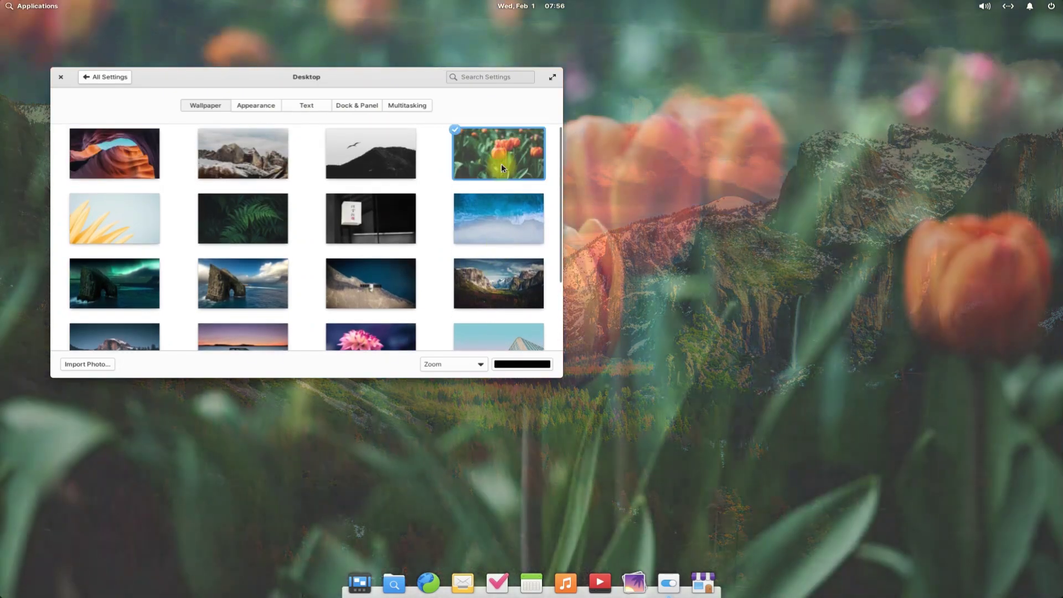